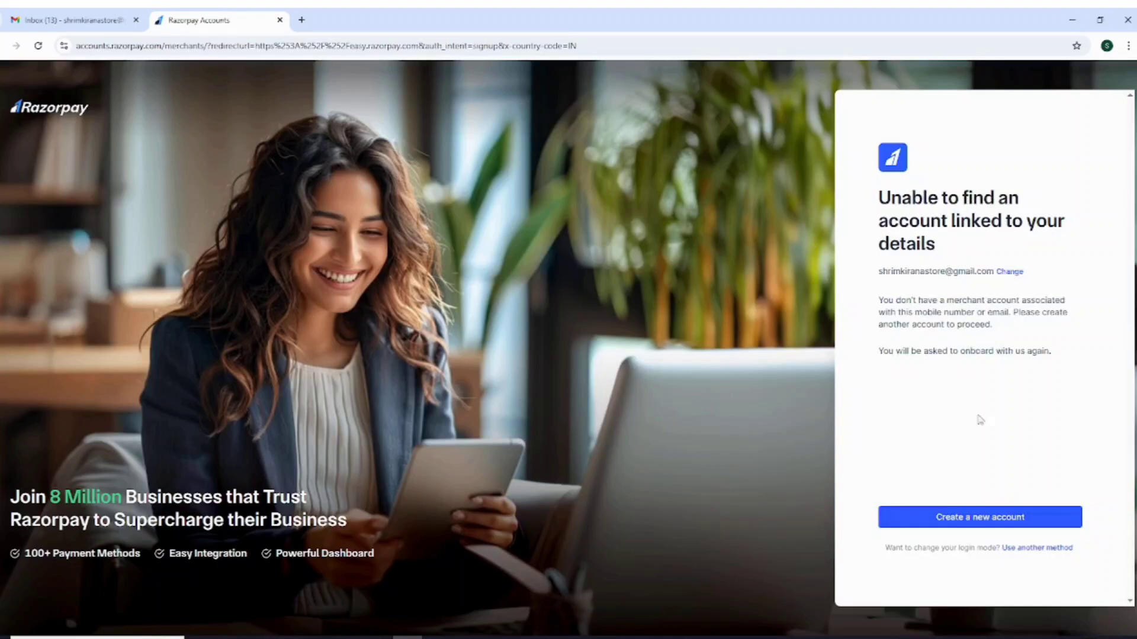
# Step: Sign in to Razorpay with the store's Google account, which has no linked merchant account
pyautogui.click(1003, 274)
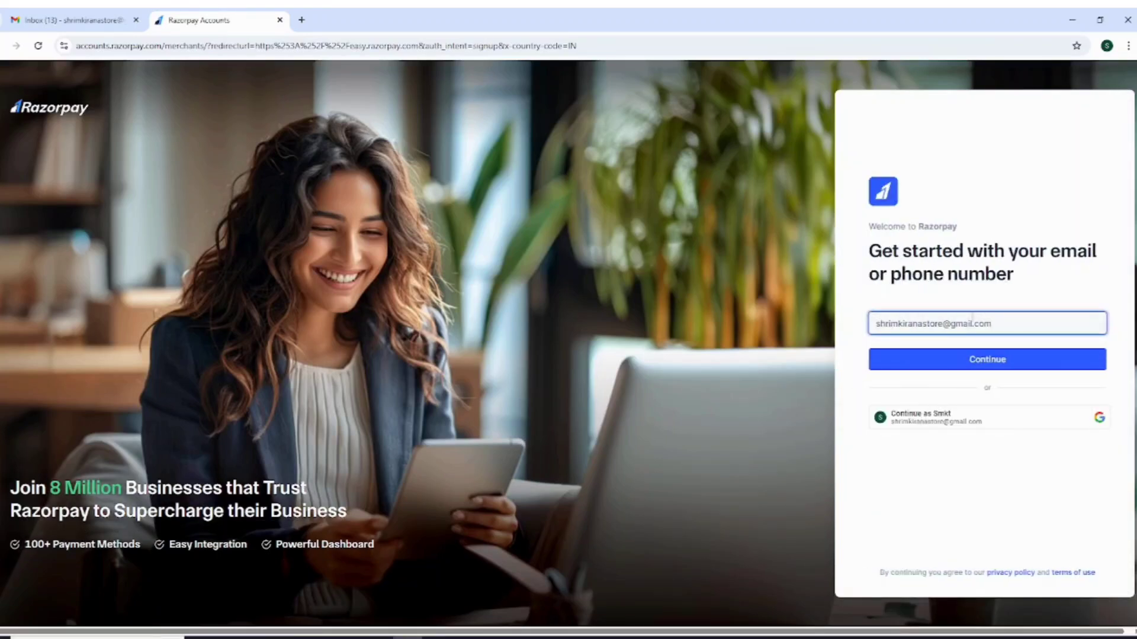
pyautogui.click(971, 421)
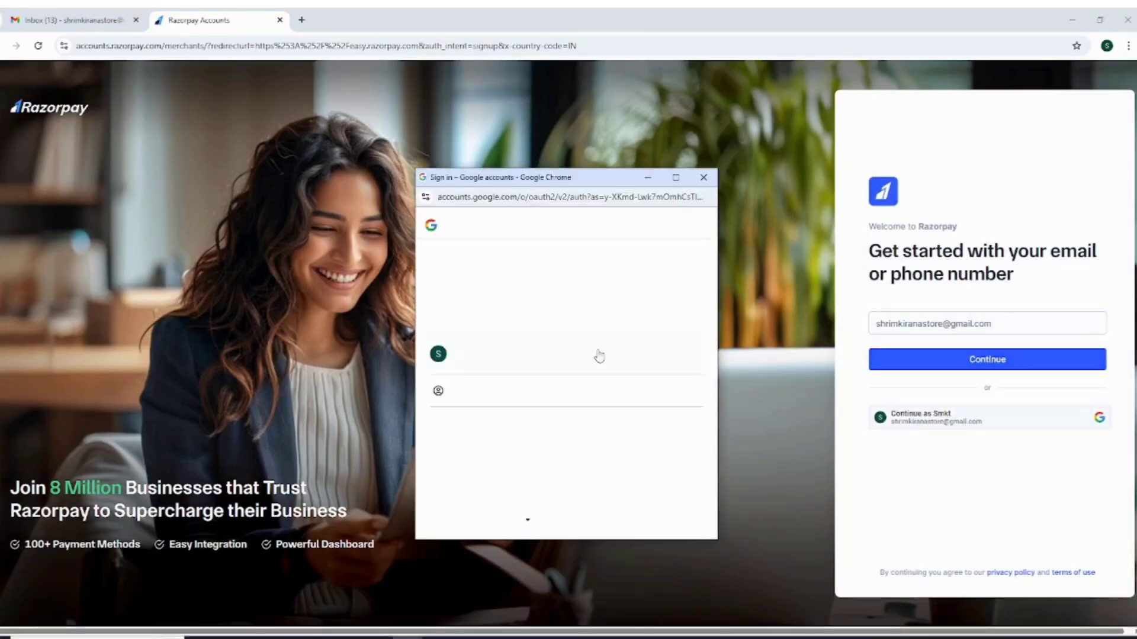
pyautogui.click(515, 362)
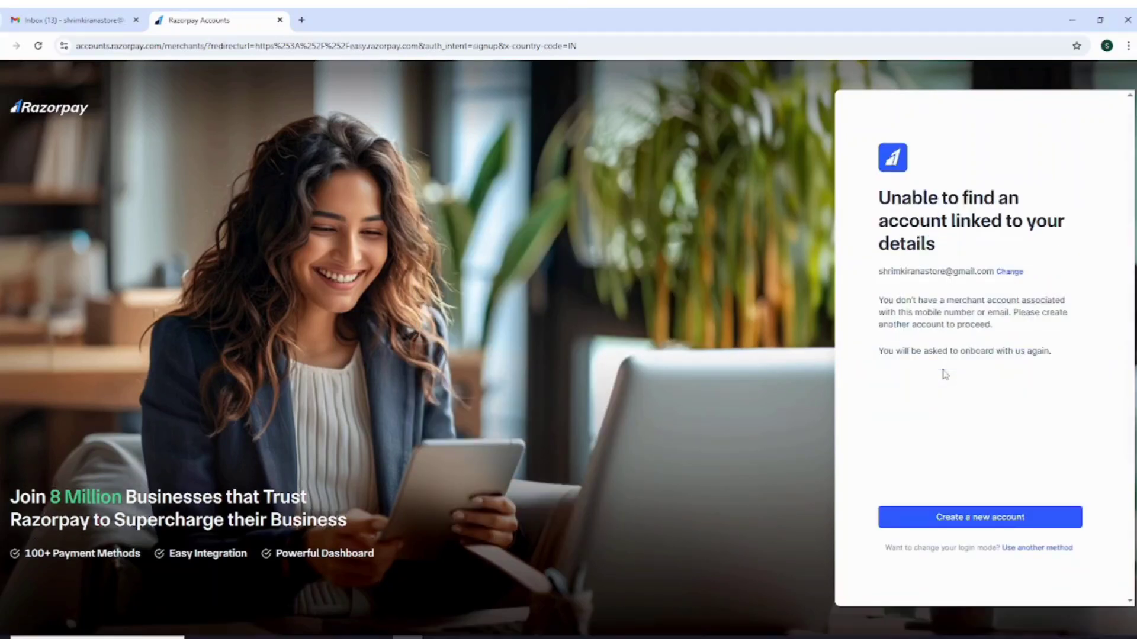
# Step: Create a new merchant account with India as the country and Both (Online + Offline) payments
pyautogui.click(992, 523)
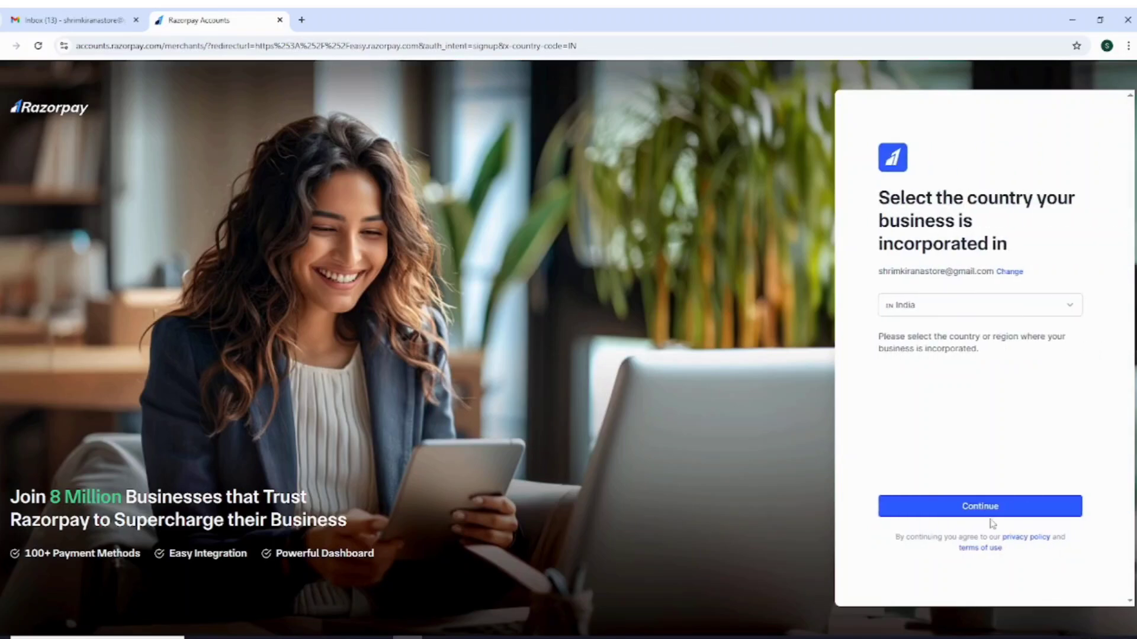
pyautogui.click(981, 505)
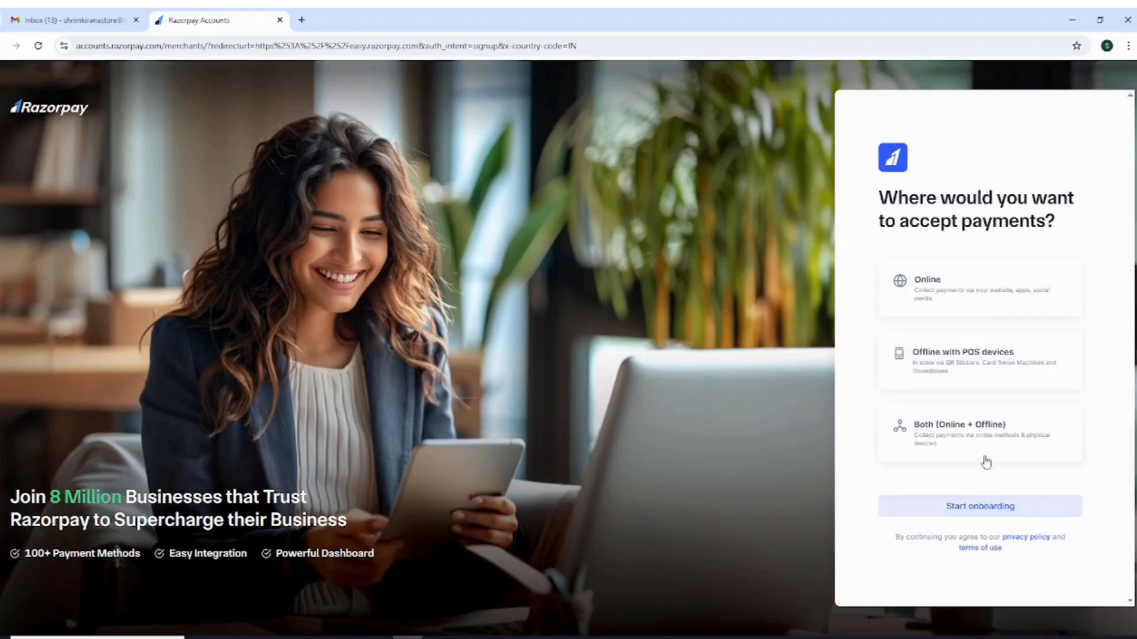
pyautogui.click(959, 435)
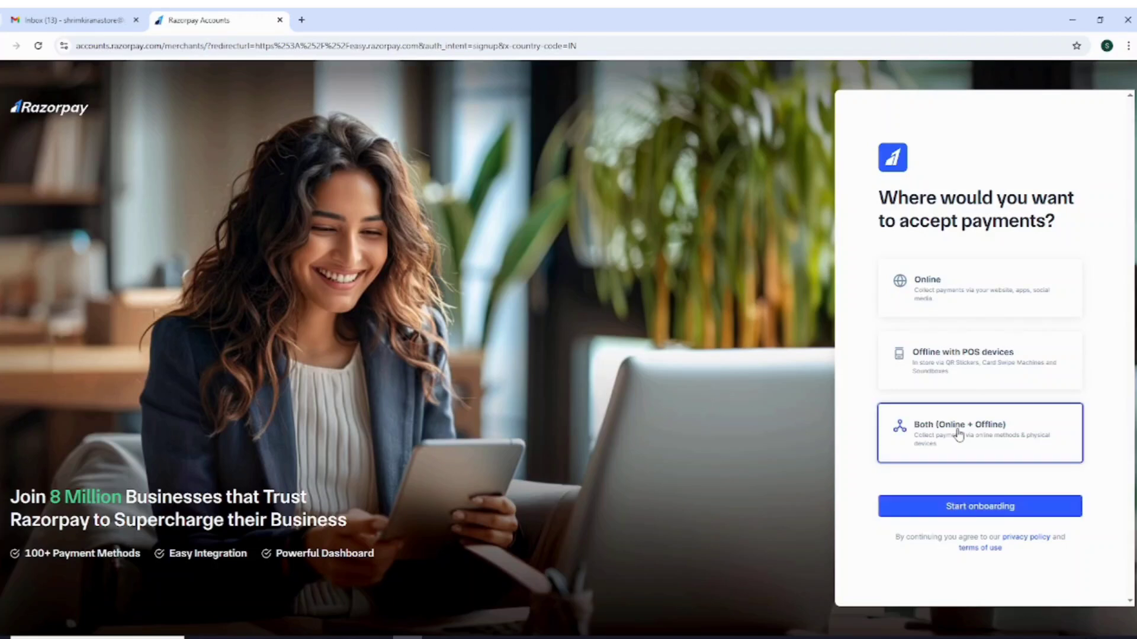
pyautogui.click(969, 508)
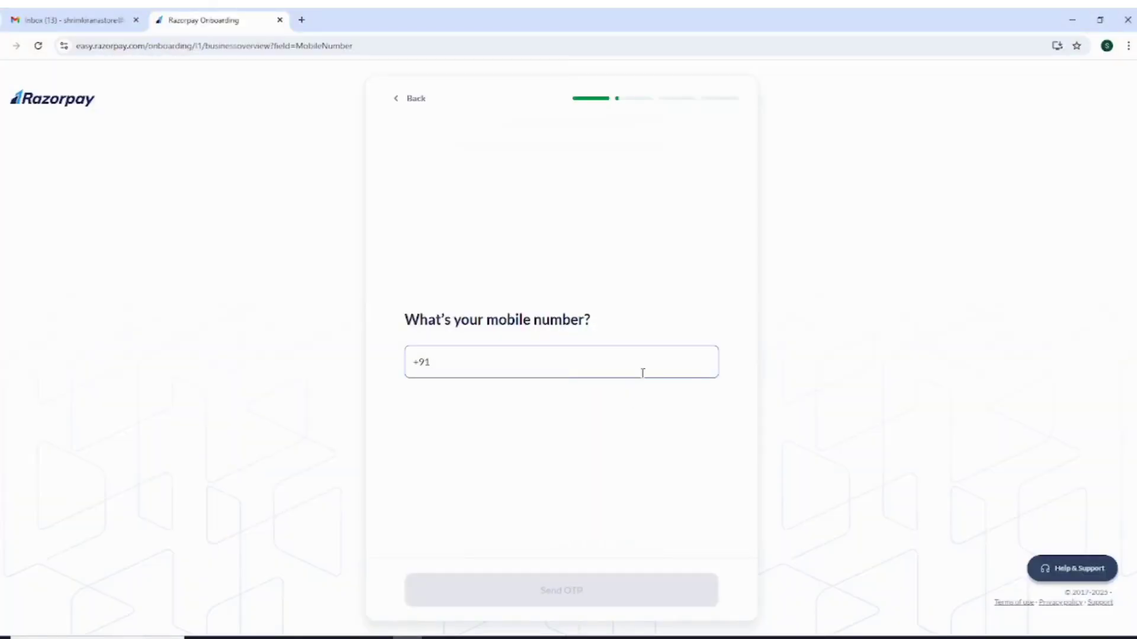
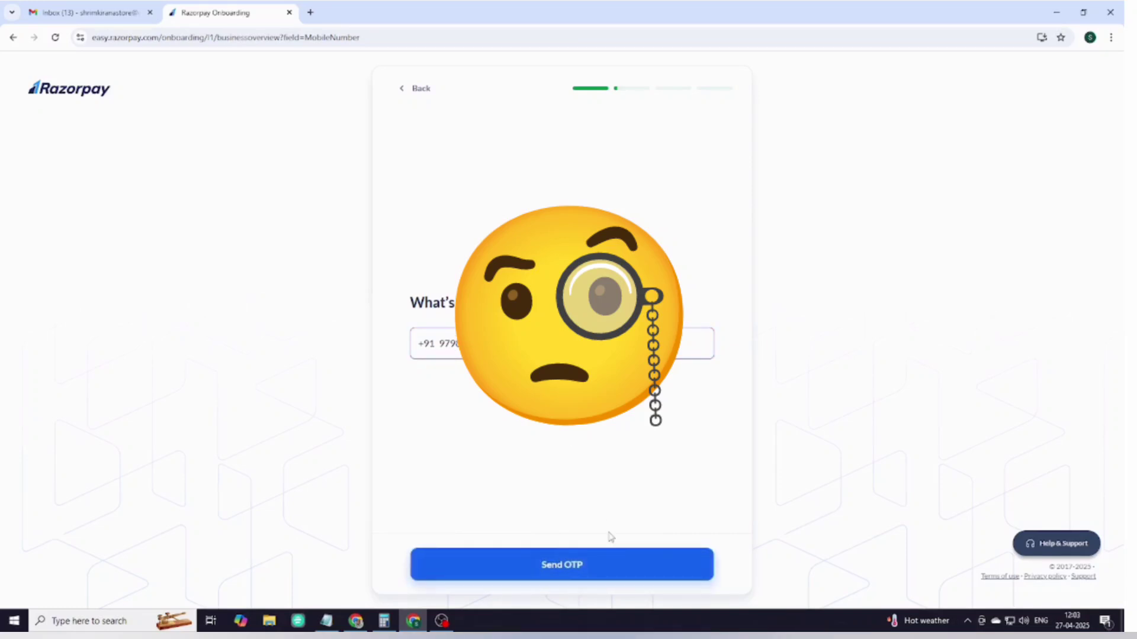
# Step: Verify the business mobile number with the one-time code sent to it
pyautogui.click(603, 558)
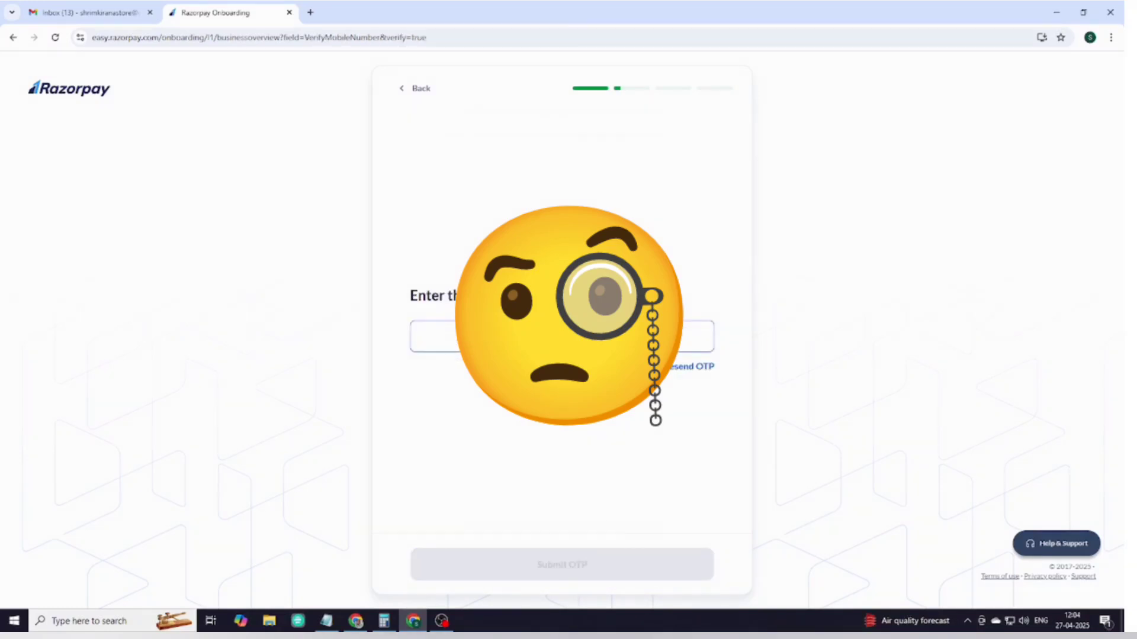
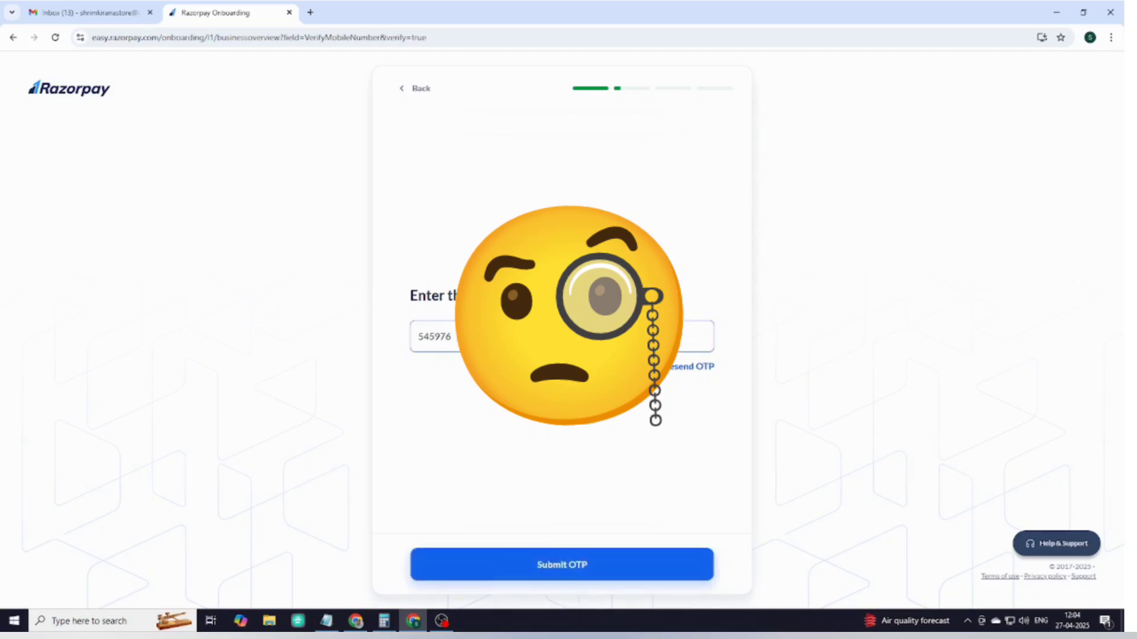
pyautogui.click(584, 569)
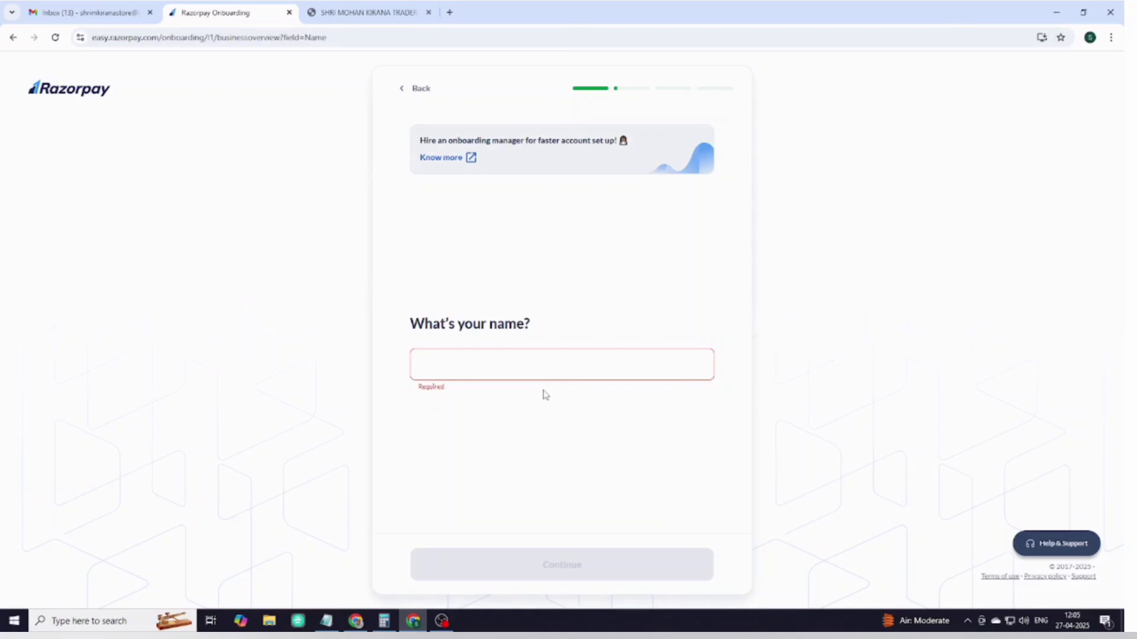
# Step: Enter 'SHRI MOHAN KIRANA TRADERS' as the name and continue
pyautogui.write('SHRI')
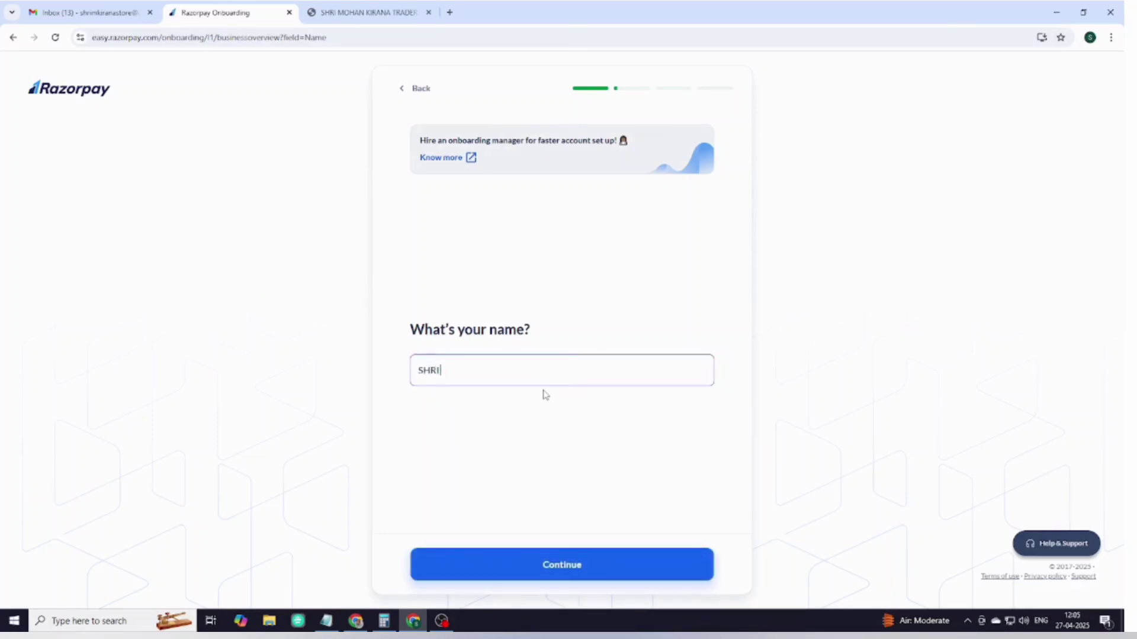
pyautogui.write(' MOHAN KIRANA')
pyautogui.write('TRA')
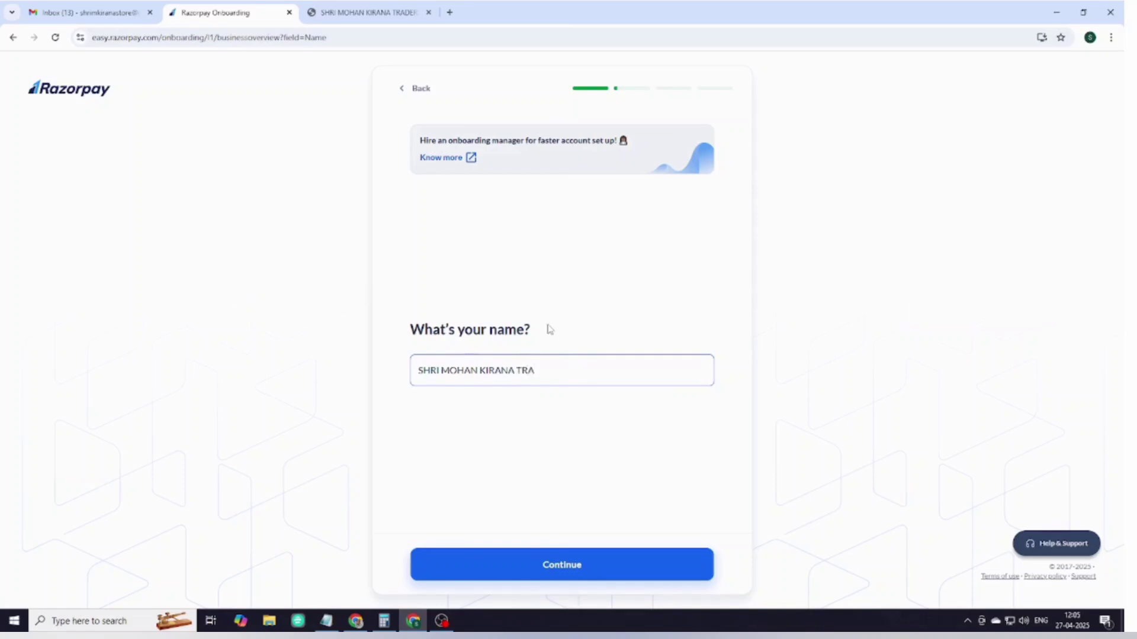
pyautogui.write('DERS')
pyautogui.click(568, 571)
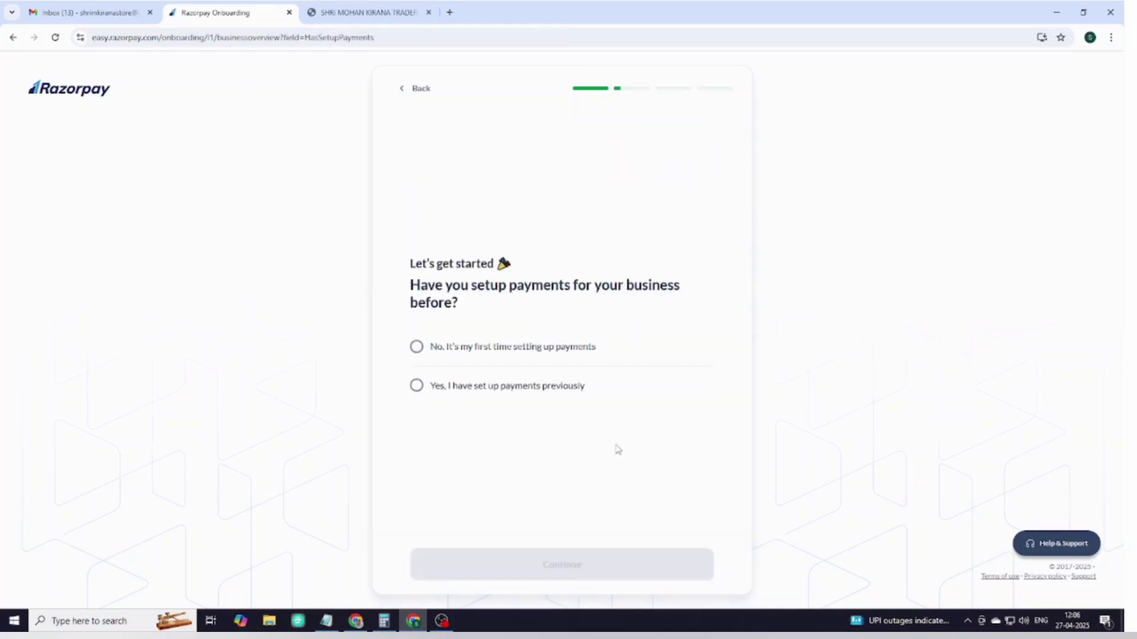
# Step: Answer that this is the first payment setup and payments will be collected on the website
pyautogui.click(555, 346)
pyautogui.click(643, 573)
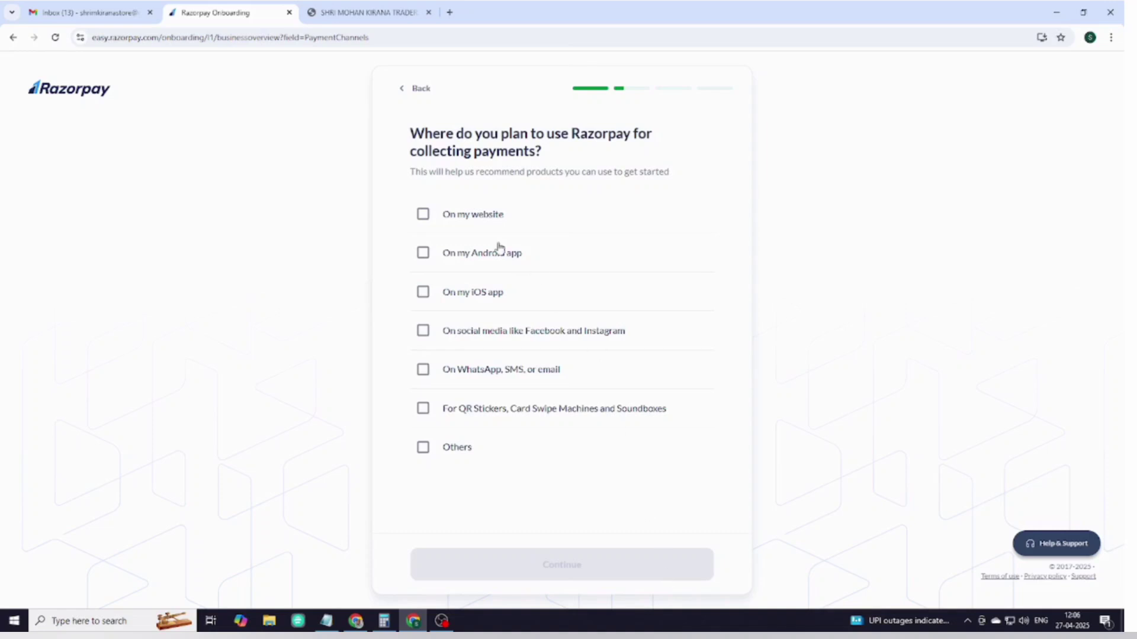
pyautogui.click(482, 214)
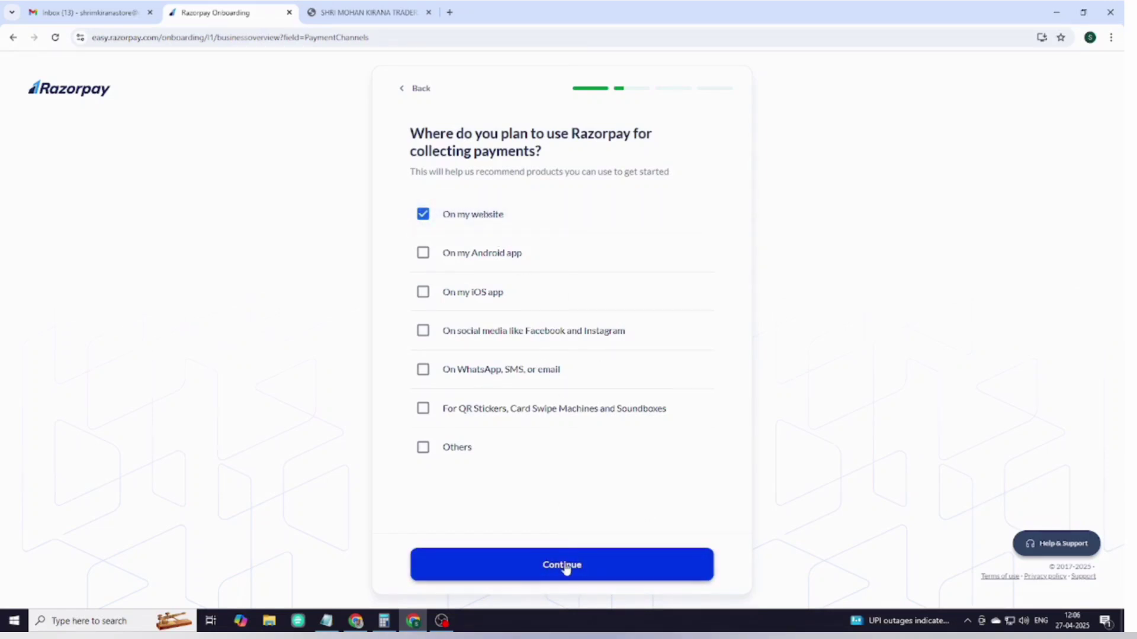
pyautogui.click(566, 567)
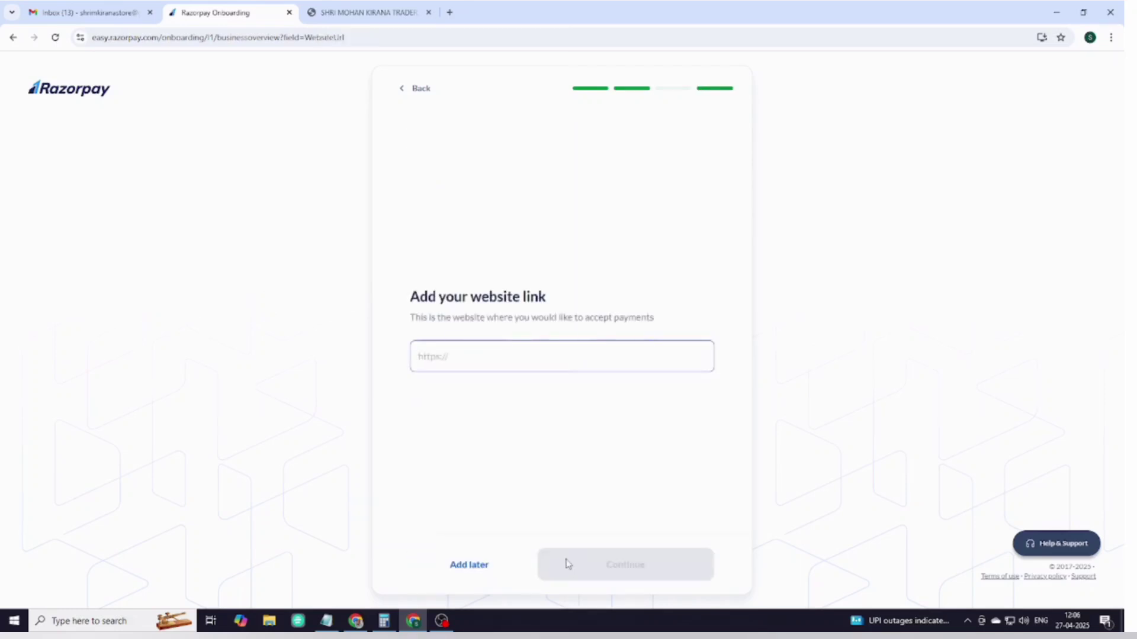
pyautogui.click(367, 12)
pyautogui.click(226, 37)
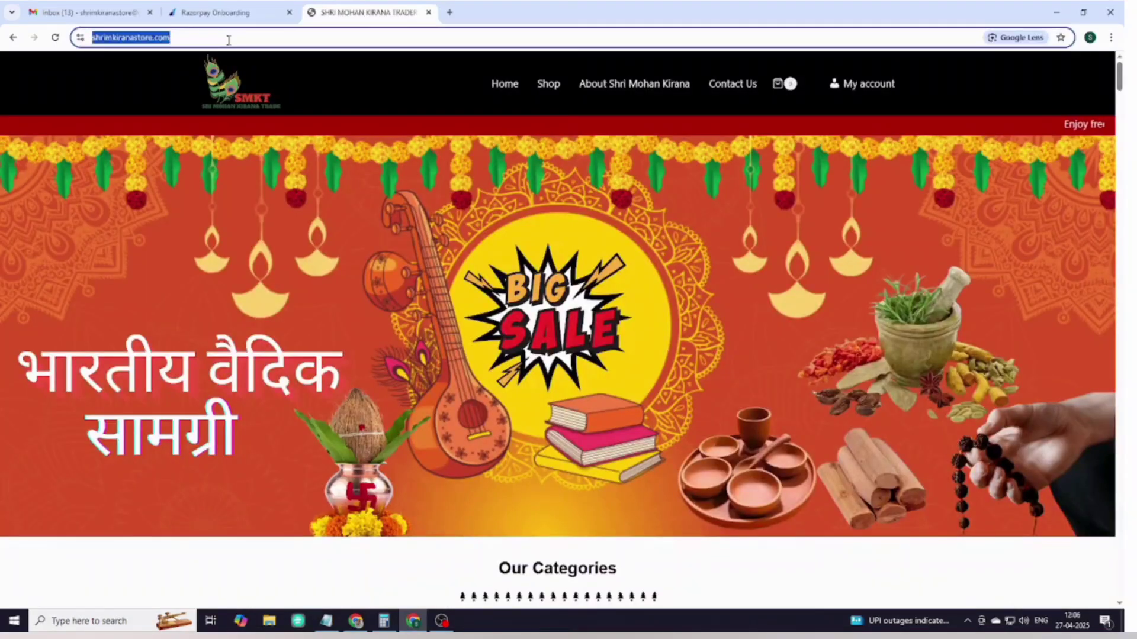
pyautogui.hotkey('ctrl', 'c')
pyautogui.click(231, 11)
pyautogui.click(600, 363)
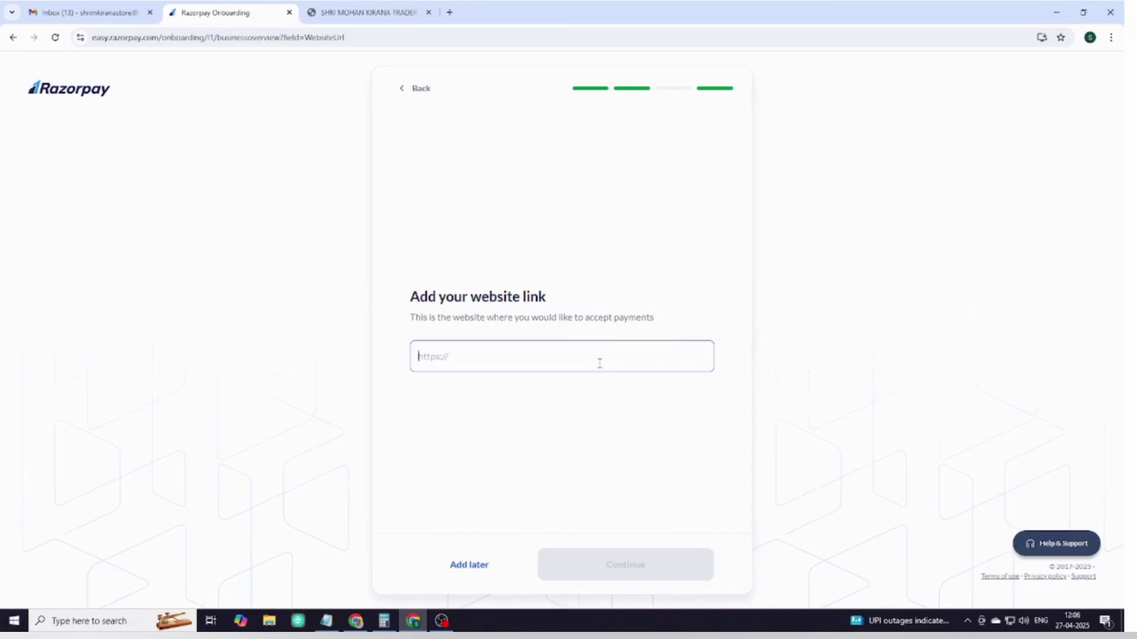
pyautogui.hotkey('ctrl', 'v')
pyautogui.click(690, 563)
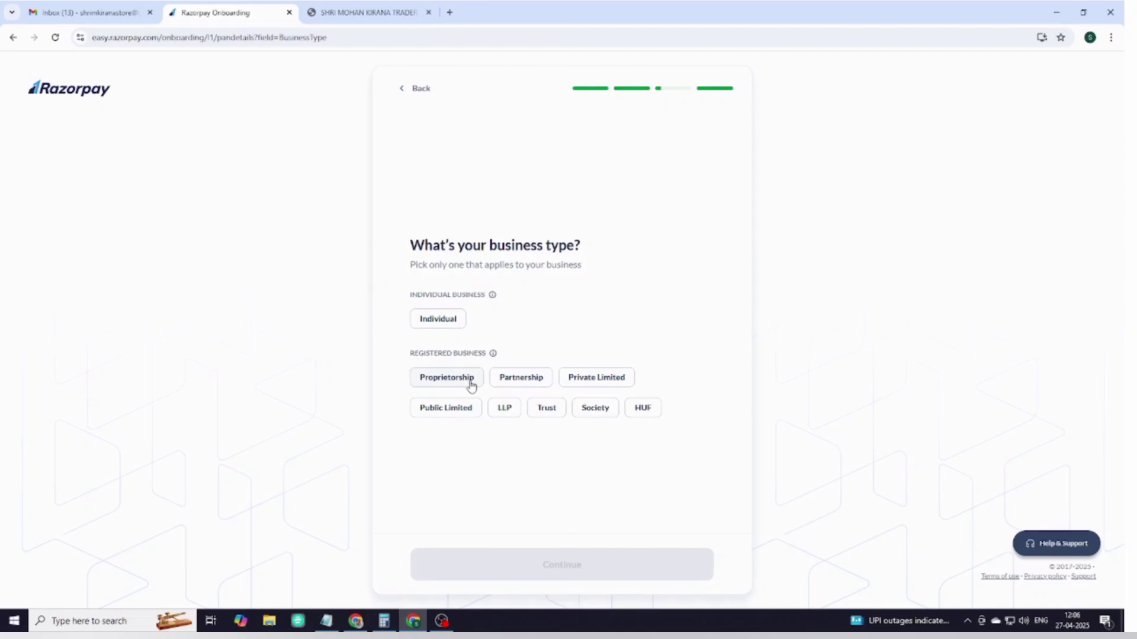
# Step: Set the business type to Proprietorship, submit the proprietor's PAN number, and begin the PAN name
pyautogui.click(470, 382)
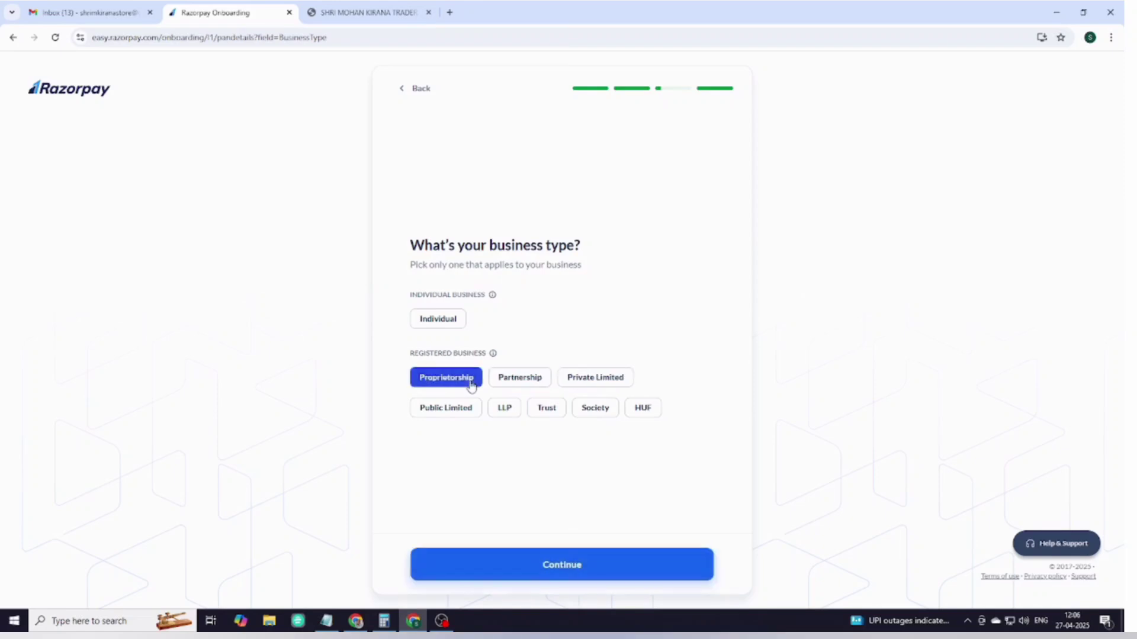
pyautogui.click(517, 563)
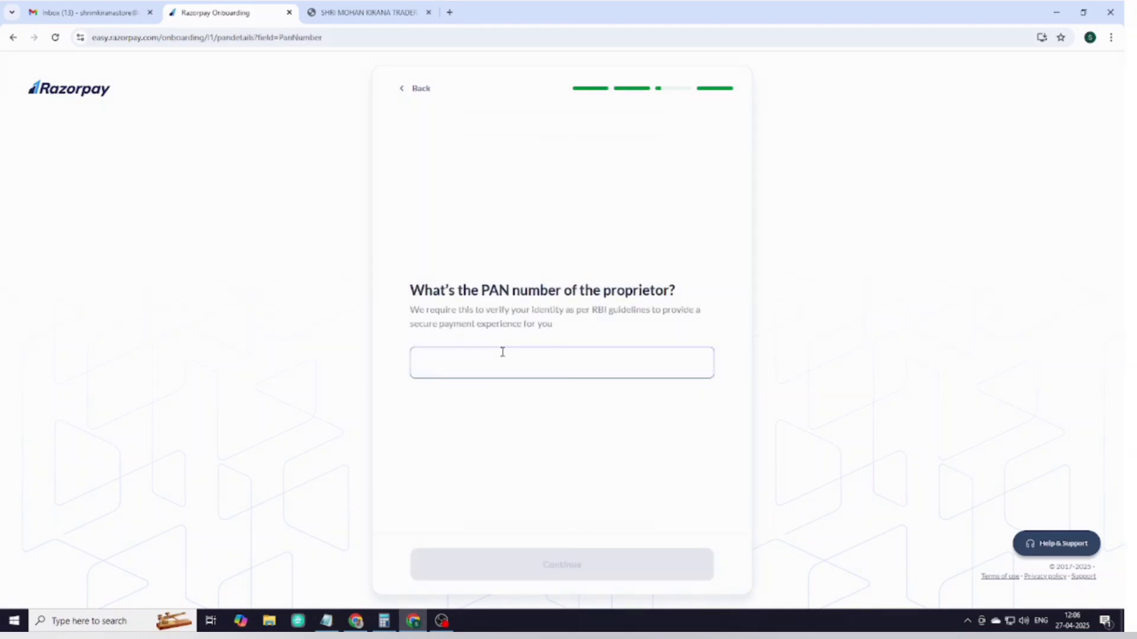
pyautogui.write('B')
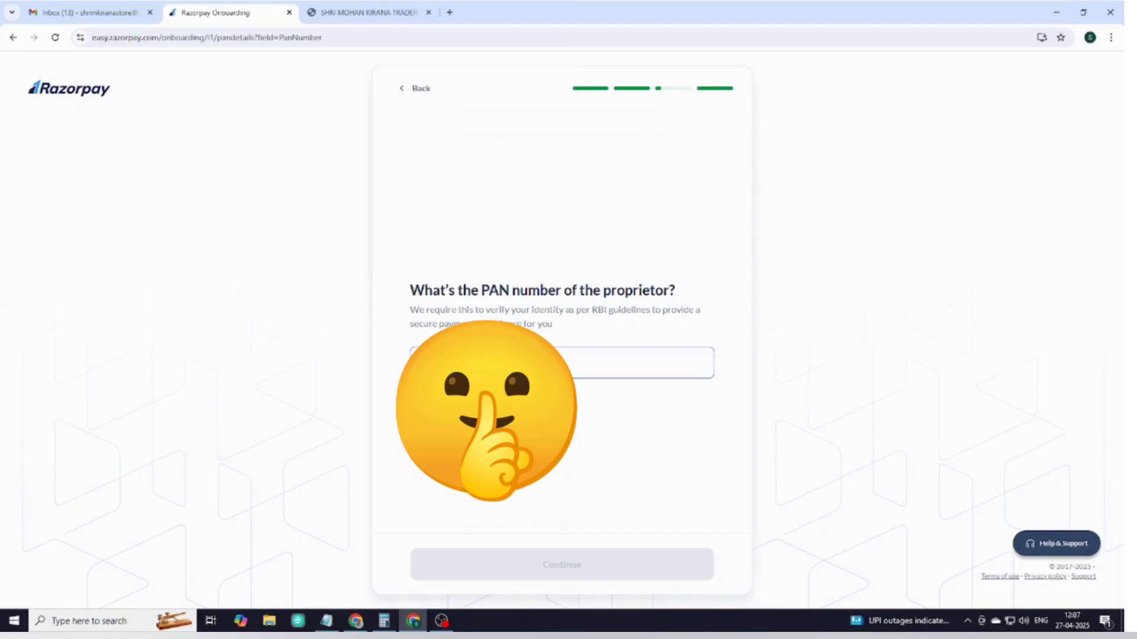
pyautogui.write('?')
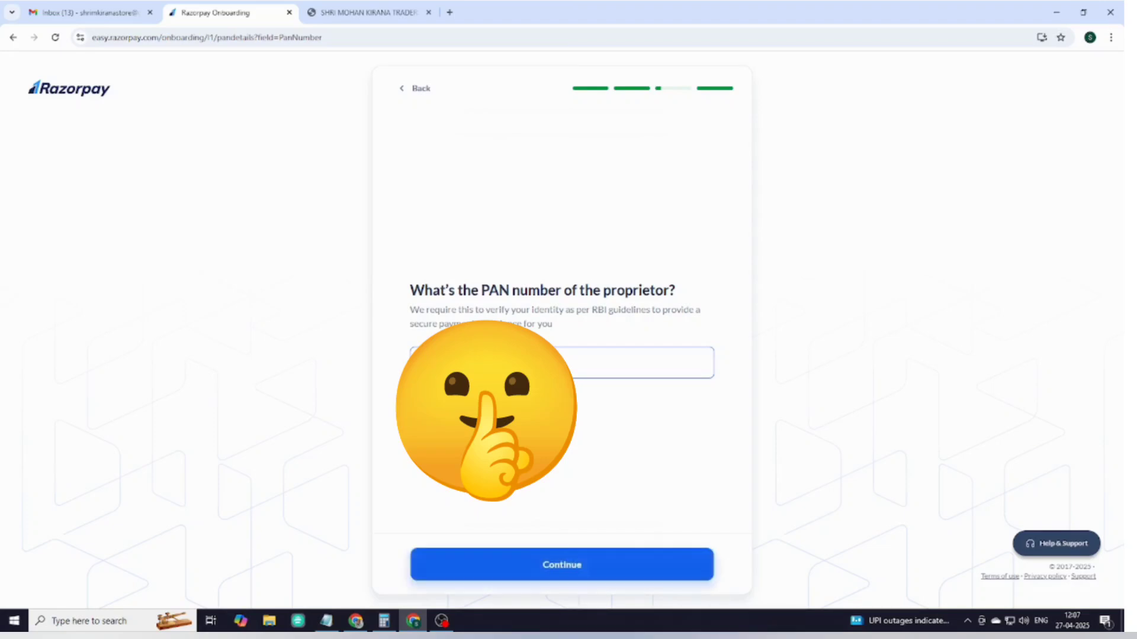
pyautogui.click(555, 561)
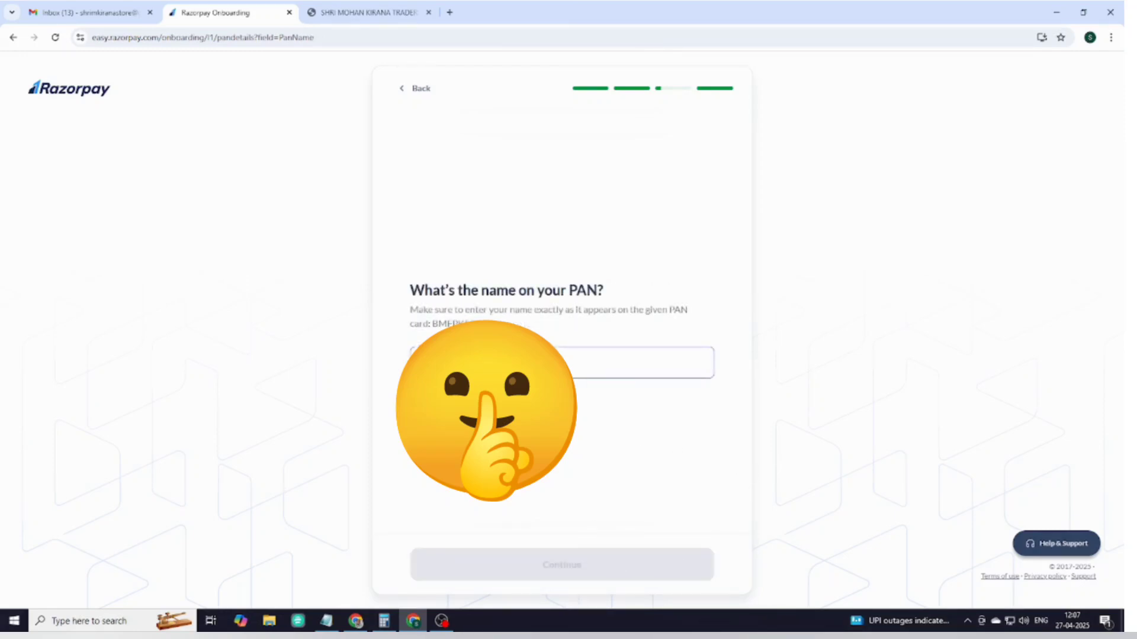
pyautogui.click(464, 369)
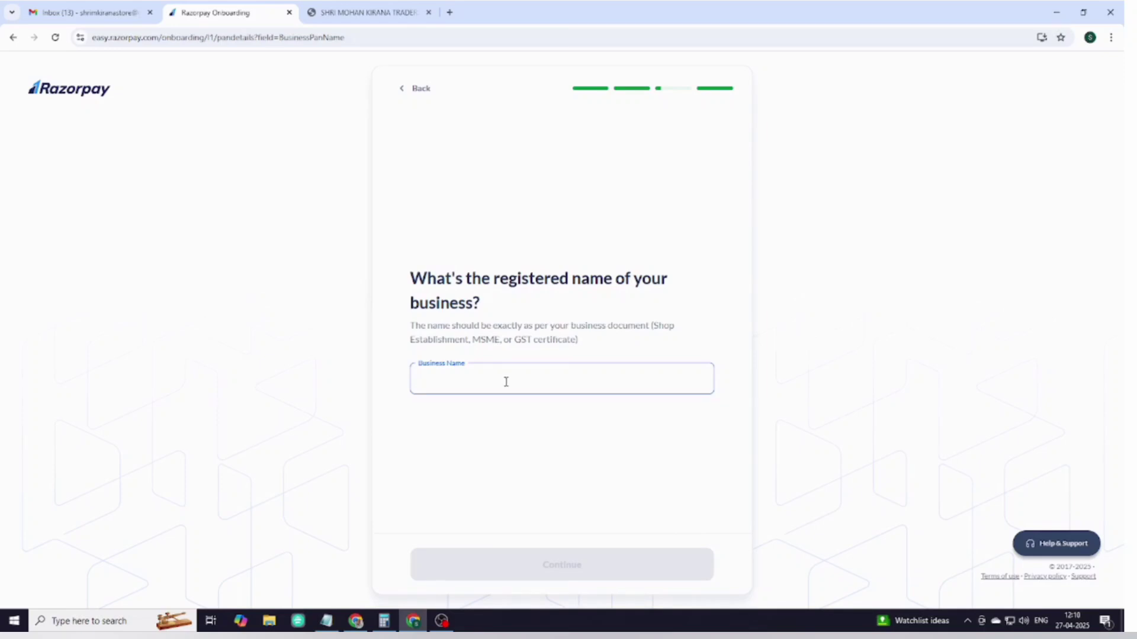
# Step: Enter 'SHRI MOHAN KIRANA TRADERS' as the registered business name, then confirm brand name and email
pyautogui.write('SHRI')
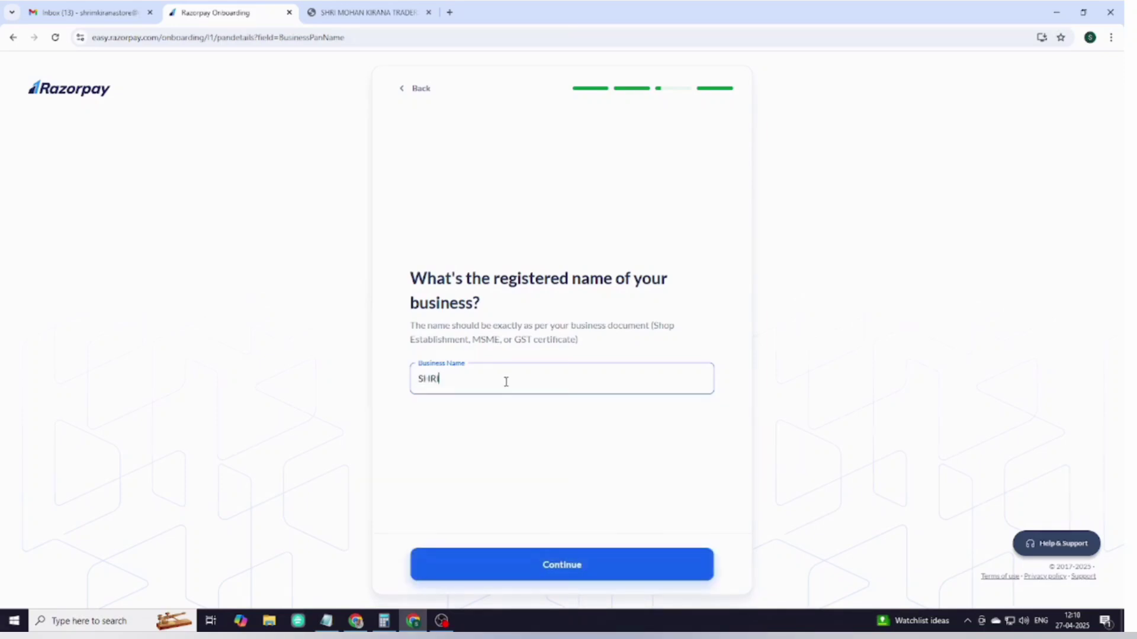
pyautogui.write(' MOHAN KIRANA TRADERS')
pyautogui.click(595, 566)
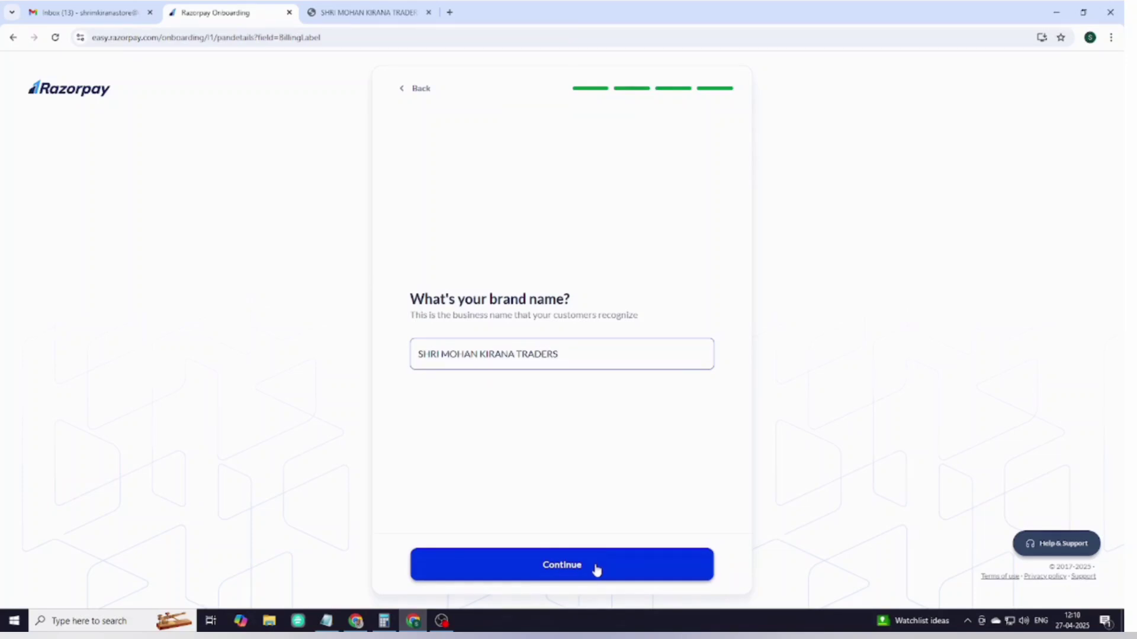
pyautogui.click(596, 565)
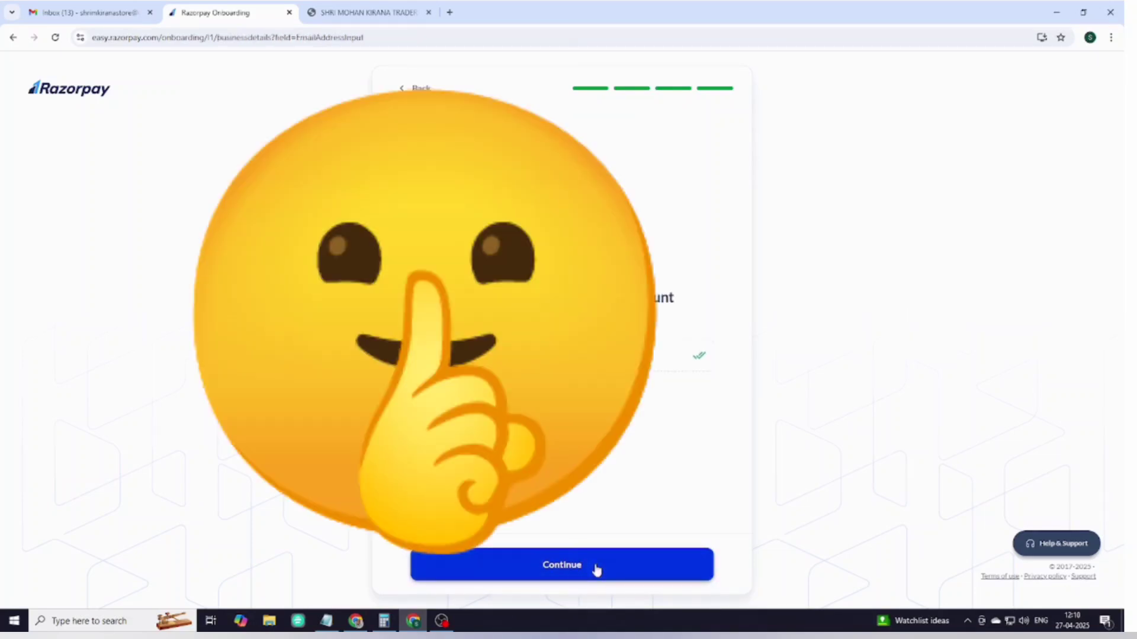
pyautogui.click(596, 567)
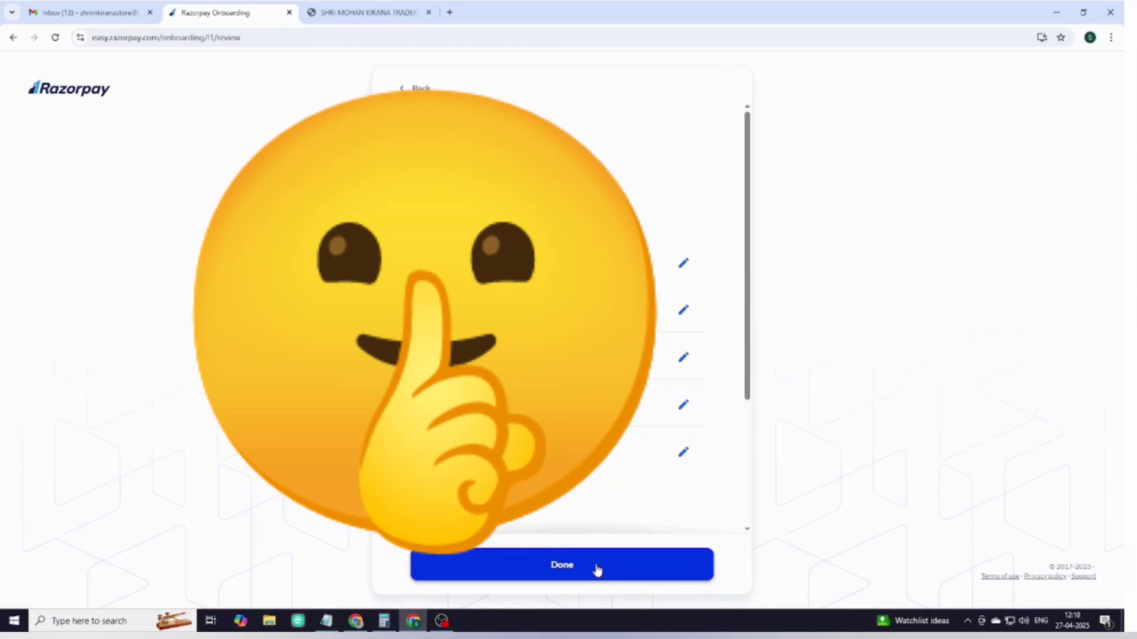
# Step: Review the basic details, submit them, and proceed to Complete KYC
pyautogui.scroll(-2, 651, 477)
pyautogui.scroll(3, 652, 478)
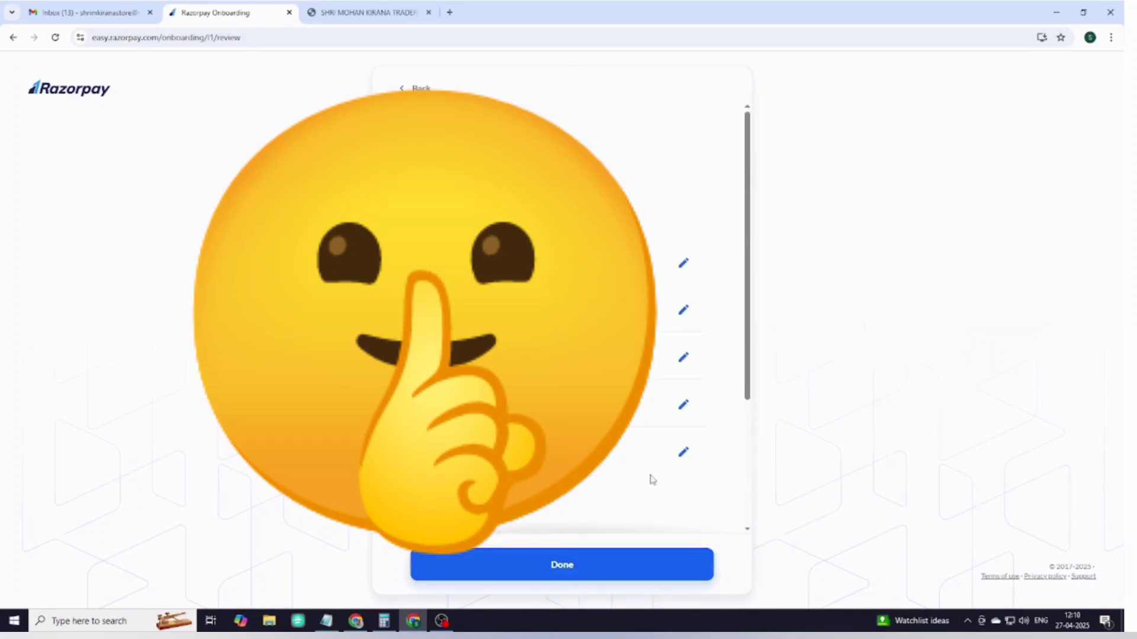
pyautogui.scroll(-3, 651, 477)
pyautogui.scroll(3, 650, 477)
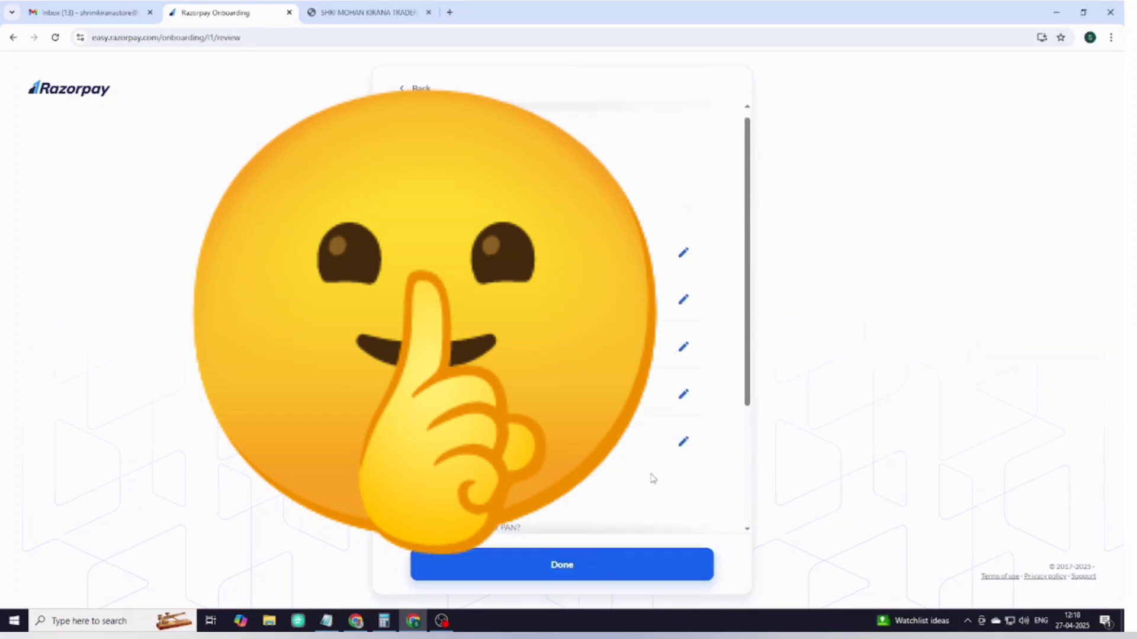
pyautogui.click(593, 563)
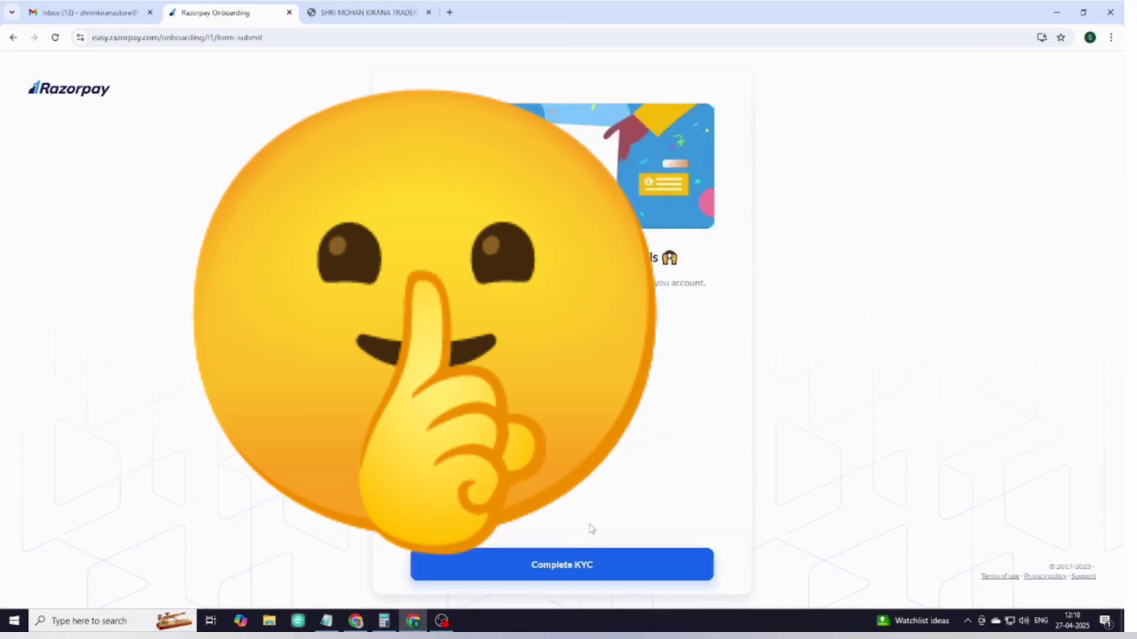
pyautogui.click(584, 571)
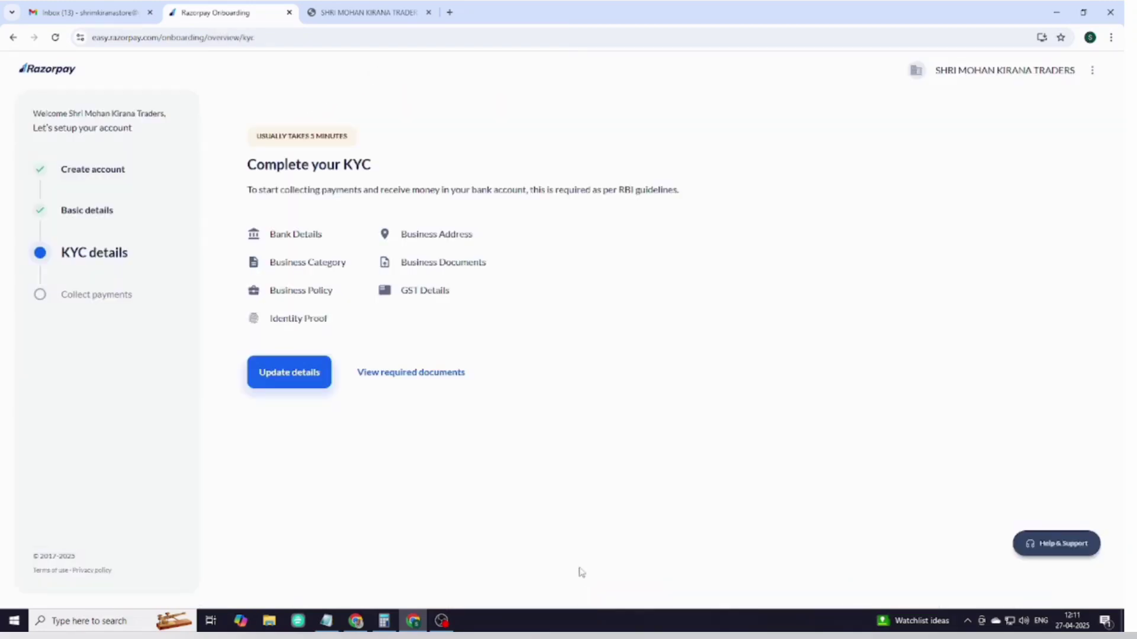
# Step: Highlight the listed KYC sections, including the Business Category and Identity Proof requirements
pyautogui.moveTo(268, 237); pyautogui.dragTo(480, 237)
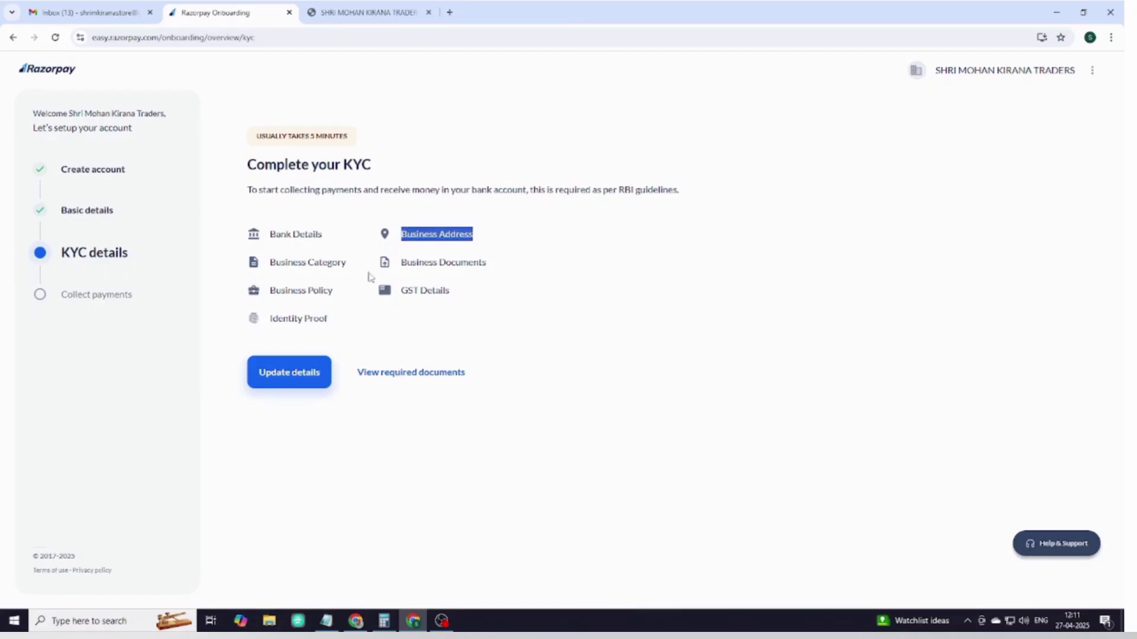
pyautogui.moveTo(269, 261); pyautogui.dragTo(400, 292)
pyautogui.moveTo(341, 320); pyautogui.dragTo(268, 318)
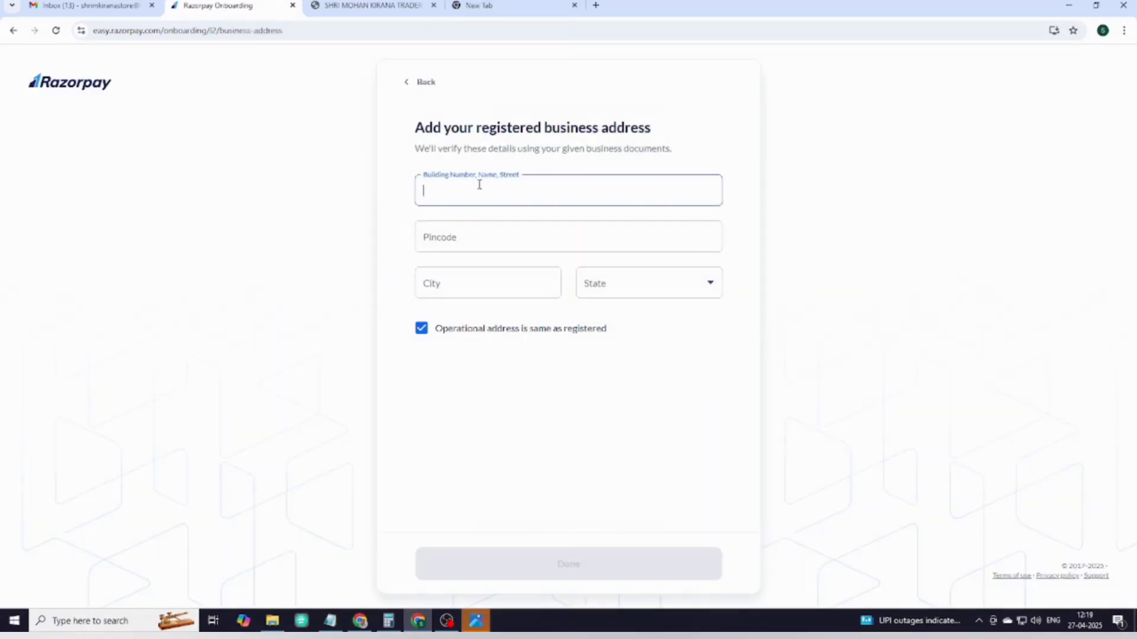
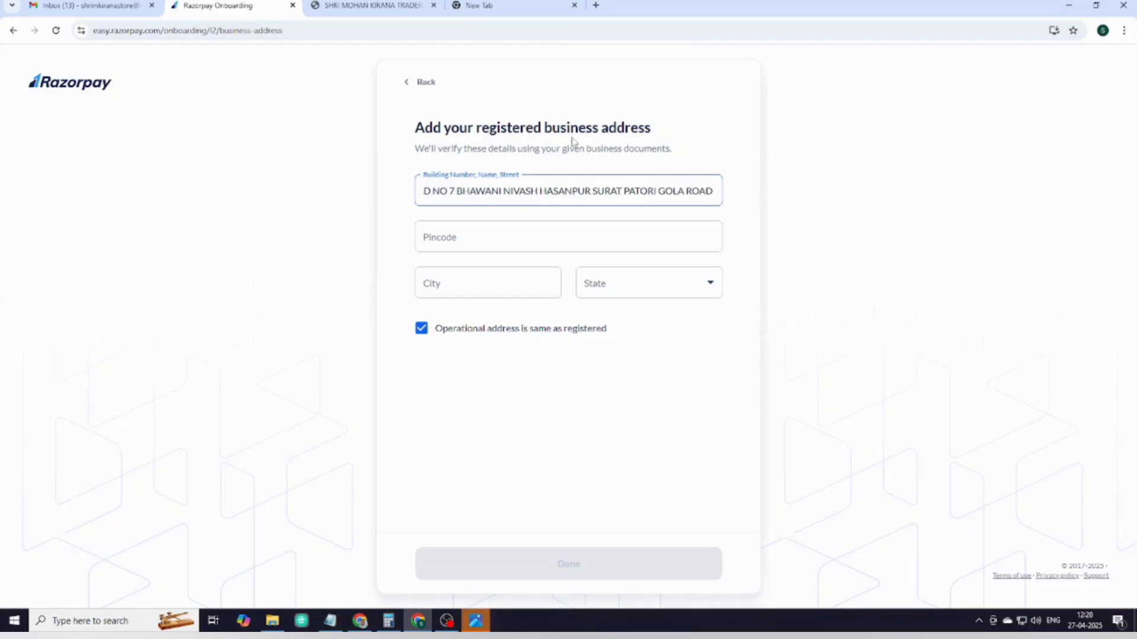
# Step: Enter the registered street address and pincode, check the auto-filled city, and save
pyautogui.click(541, 236)
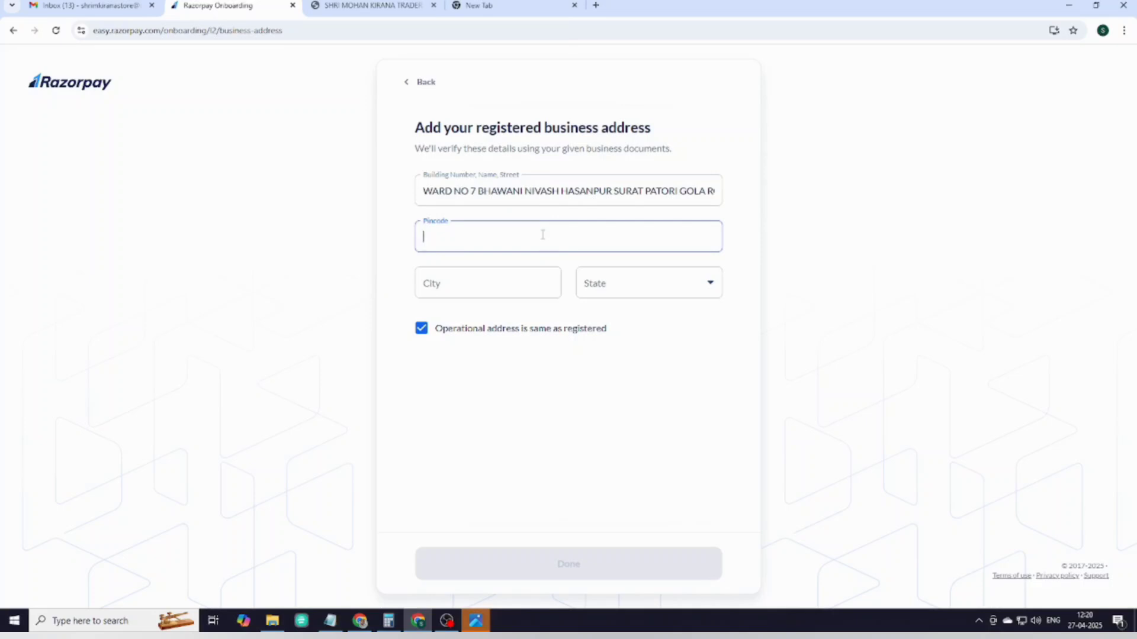
pyautogui.write('848504')
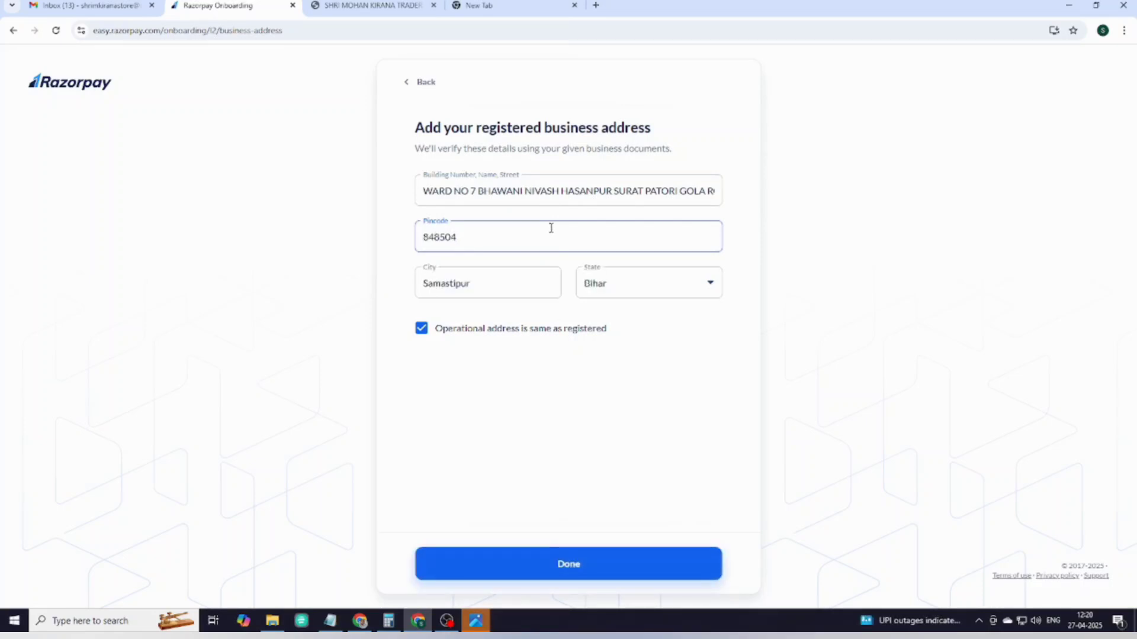
pyautogui.click(553, 277)
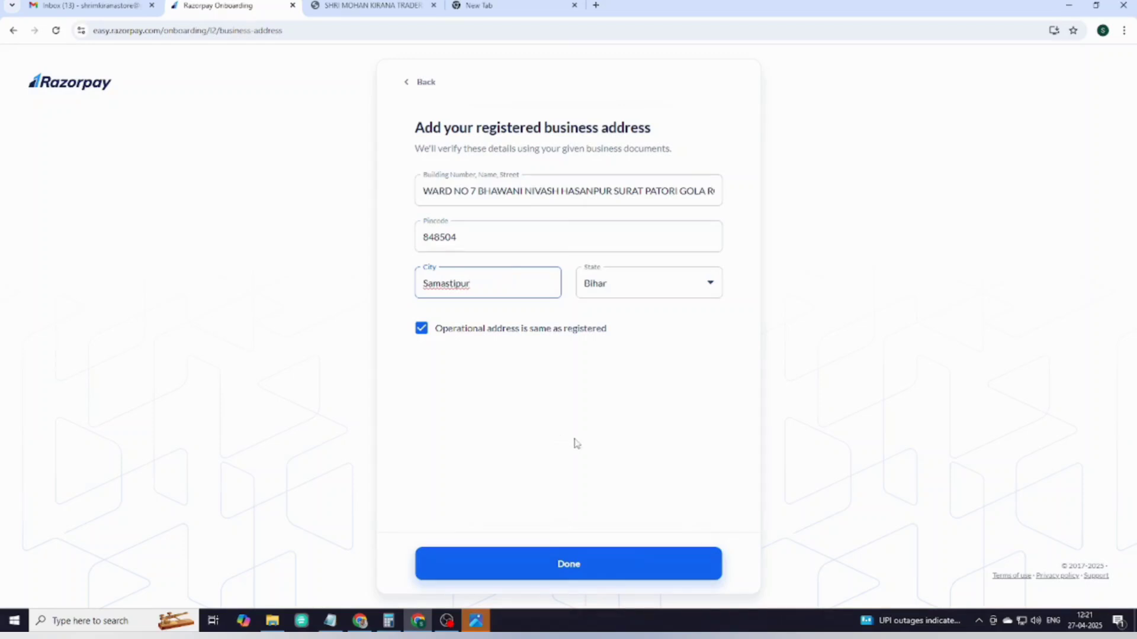
pyautogui.click(626, 573)
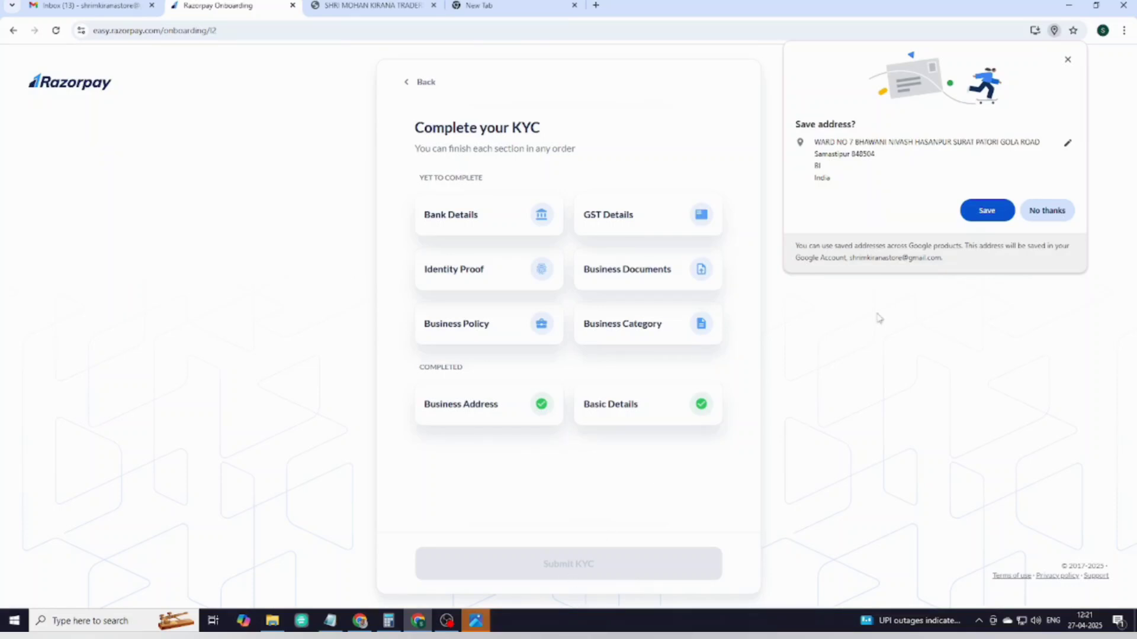
# Step: Decline Chrome's save-address prompt and switch to the blank new tab
pyautogui.click(1044, 211)
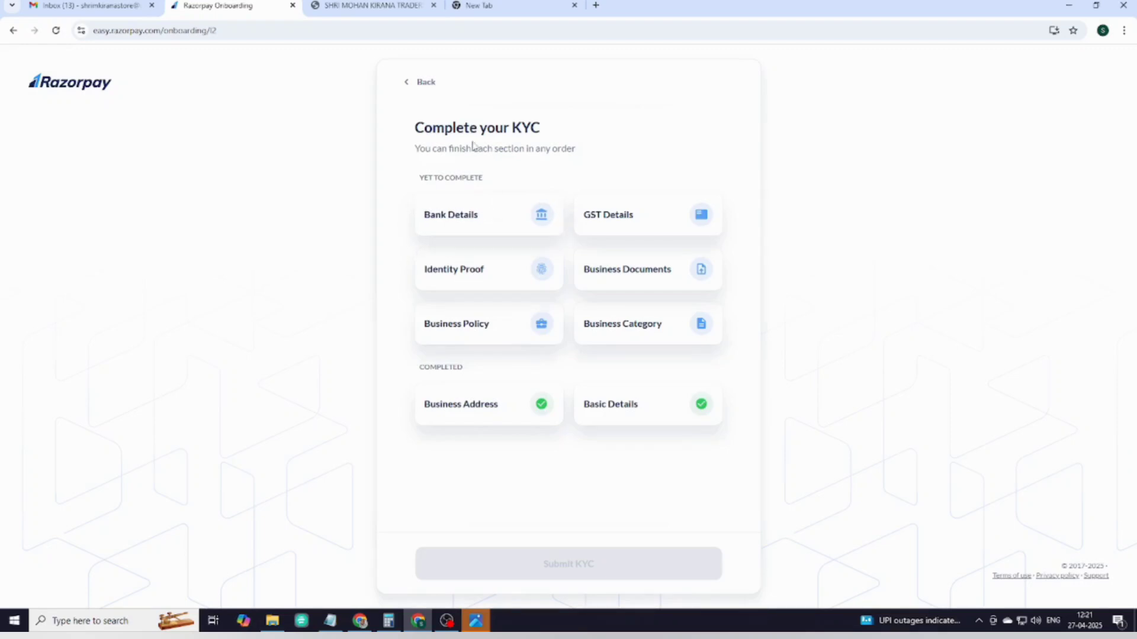
pyautogui.click(504, 6)
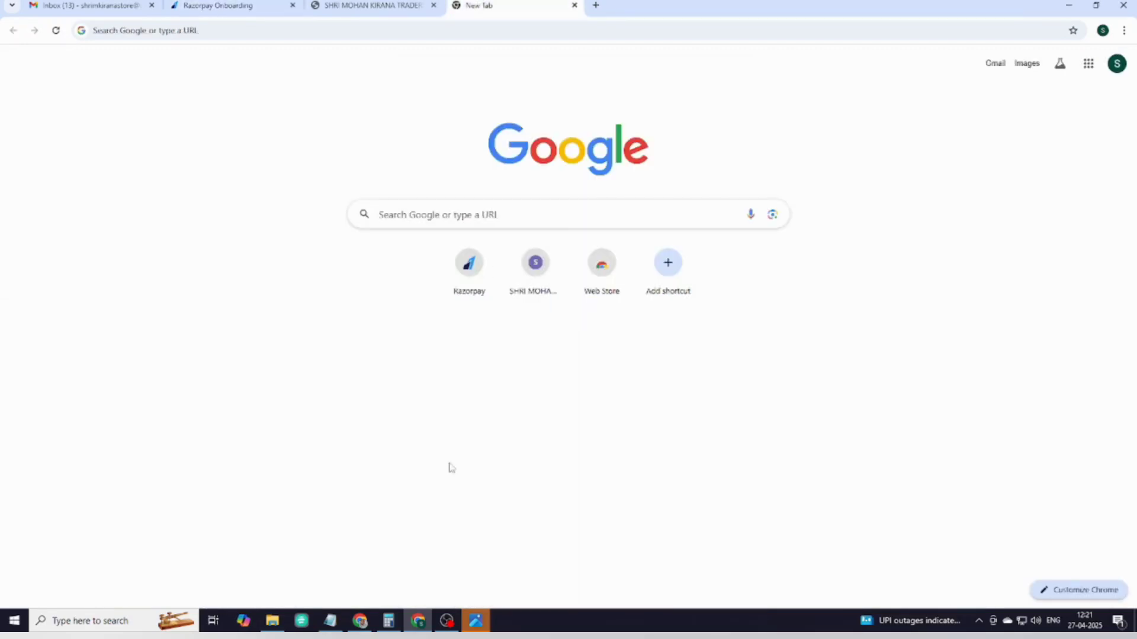
pyautogui.click(446, 620)
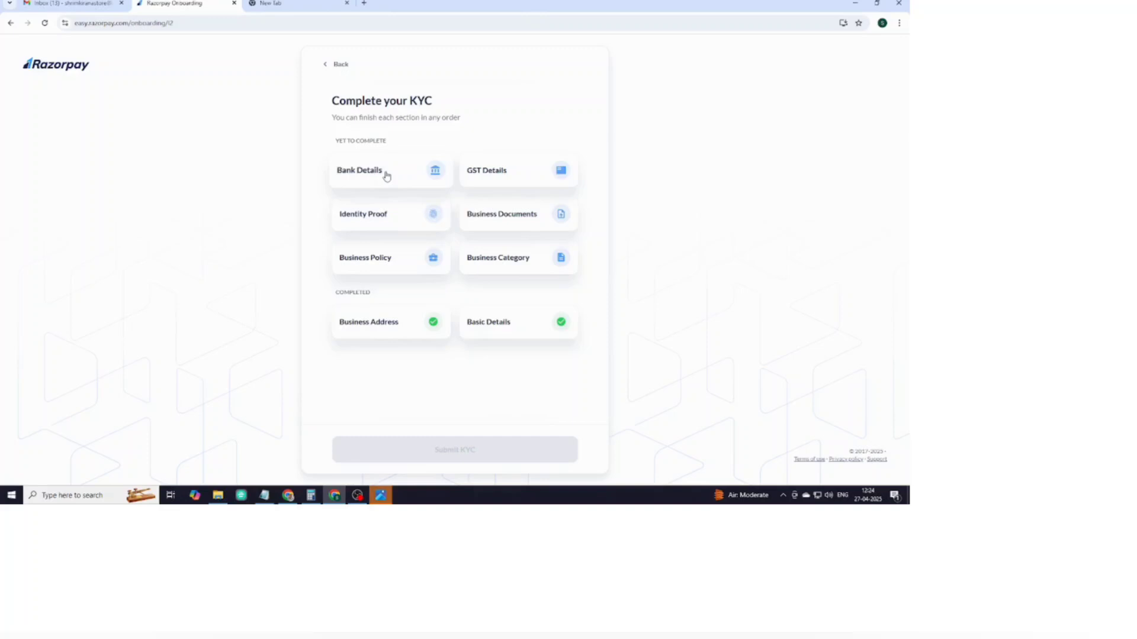
# Step: Fill in both settlement bank account fields and save the Bank Details section
pyautogui.click(385, 175)
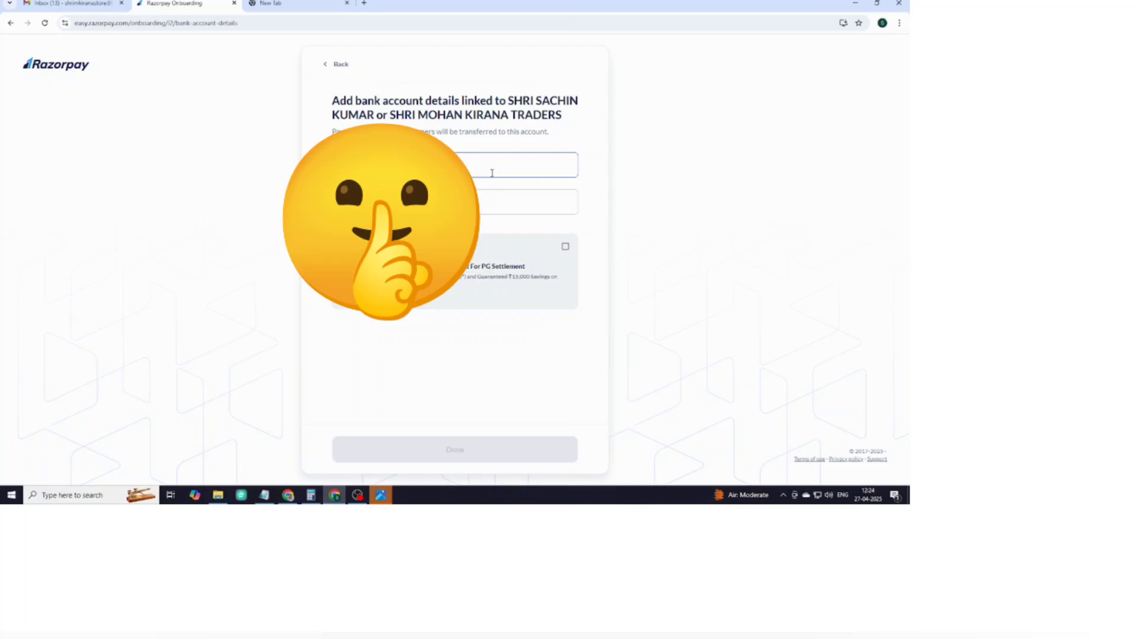
pyautogui.click(472, 202)
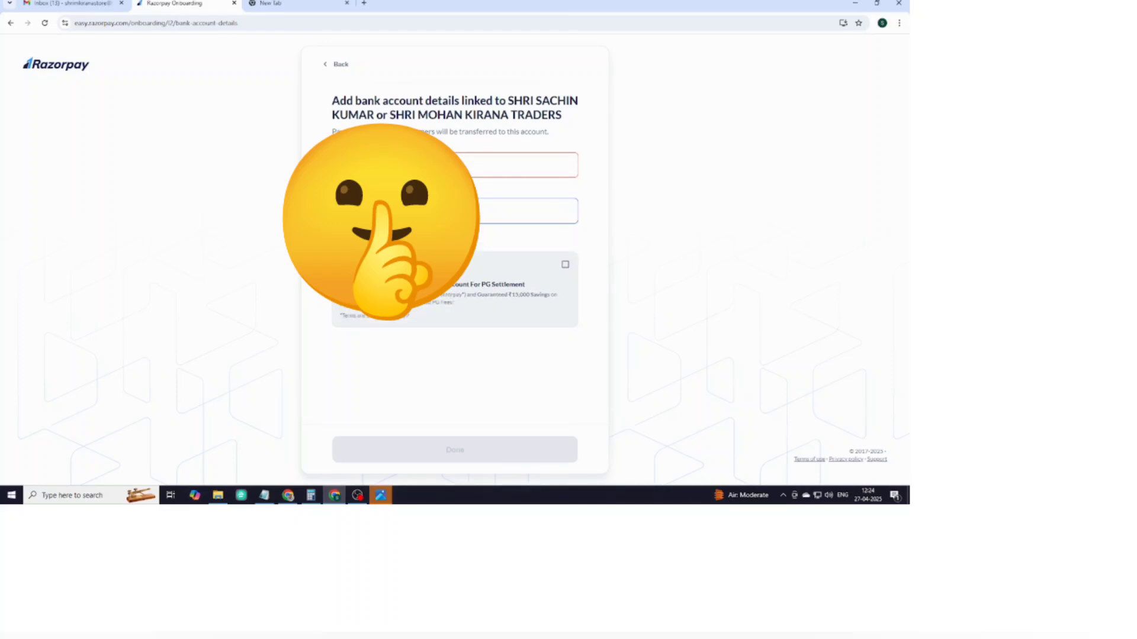
pyautogui.click(409, 165)
pyautogui.write('0')
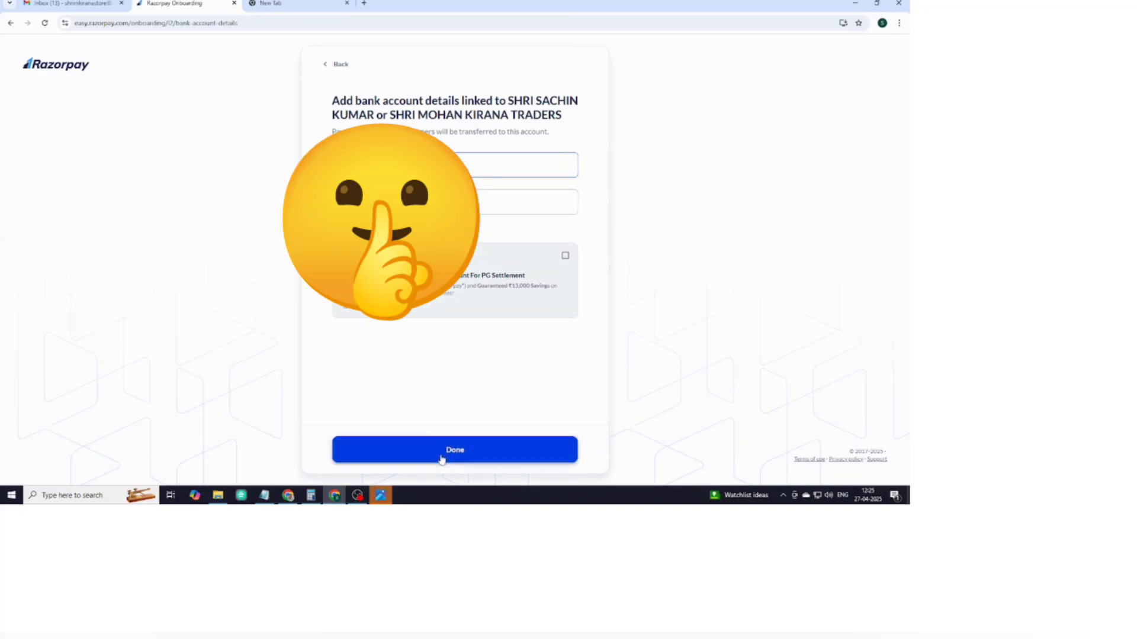
pyautogui.click(446, 444)
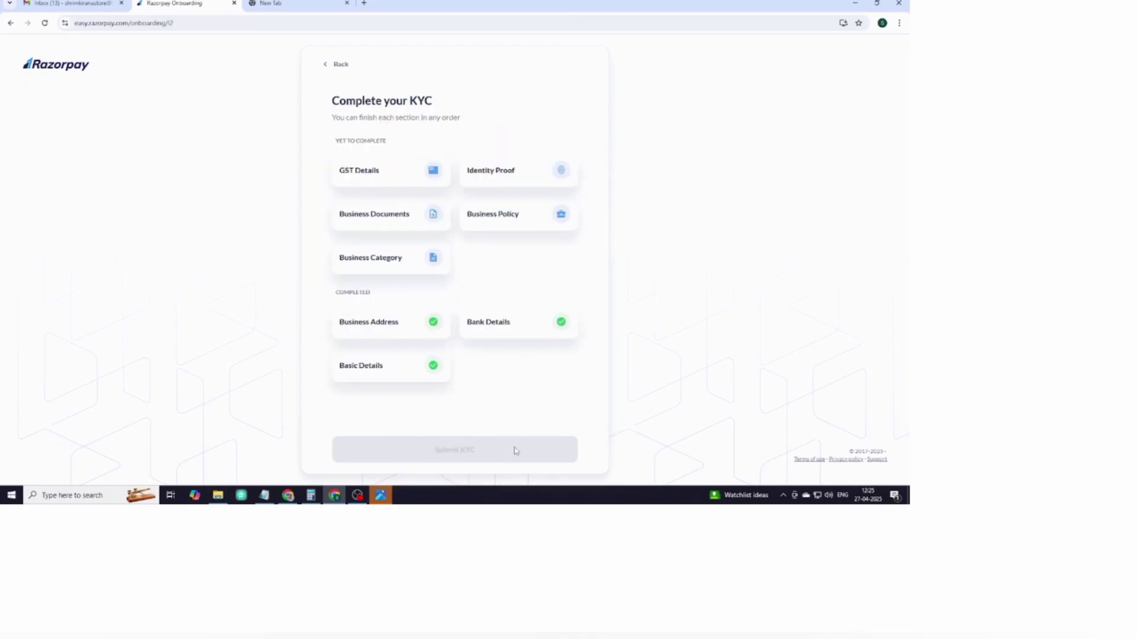
# Step: Pick a GST option from the GST Details dropdown and save the section
pyautogui.click(388, 187)
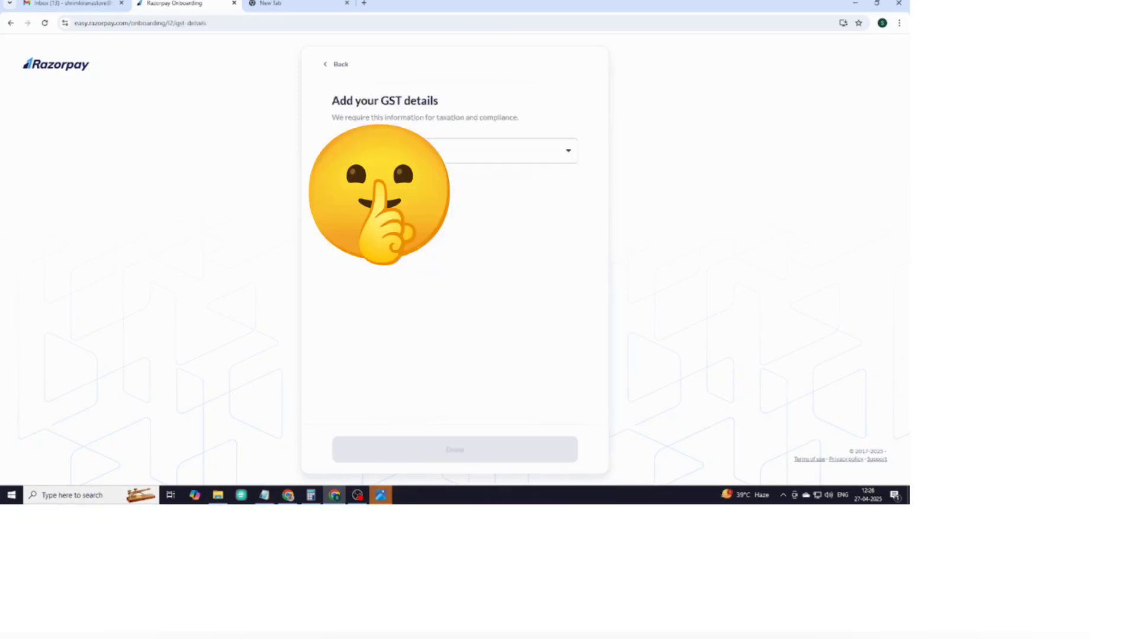
pyautogui.click(390, 152)
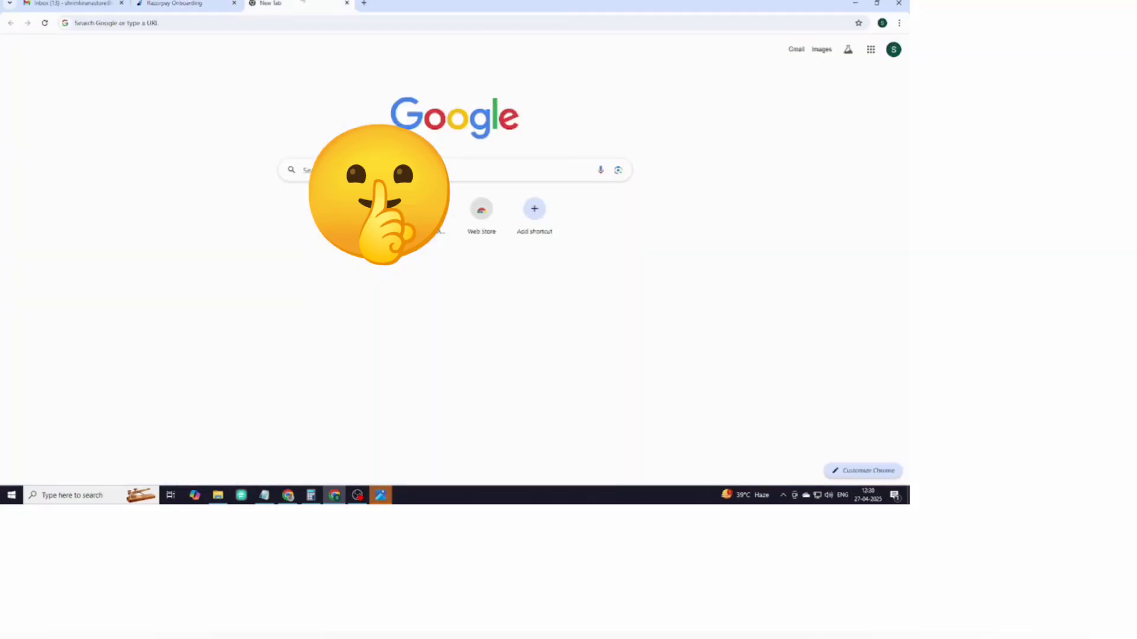
pyautogui.hotkey('ctrl', 'shift', 'Tab')
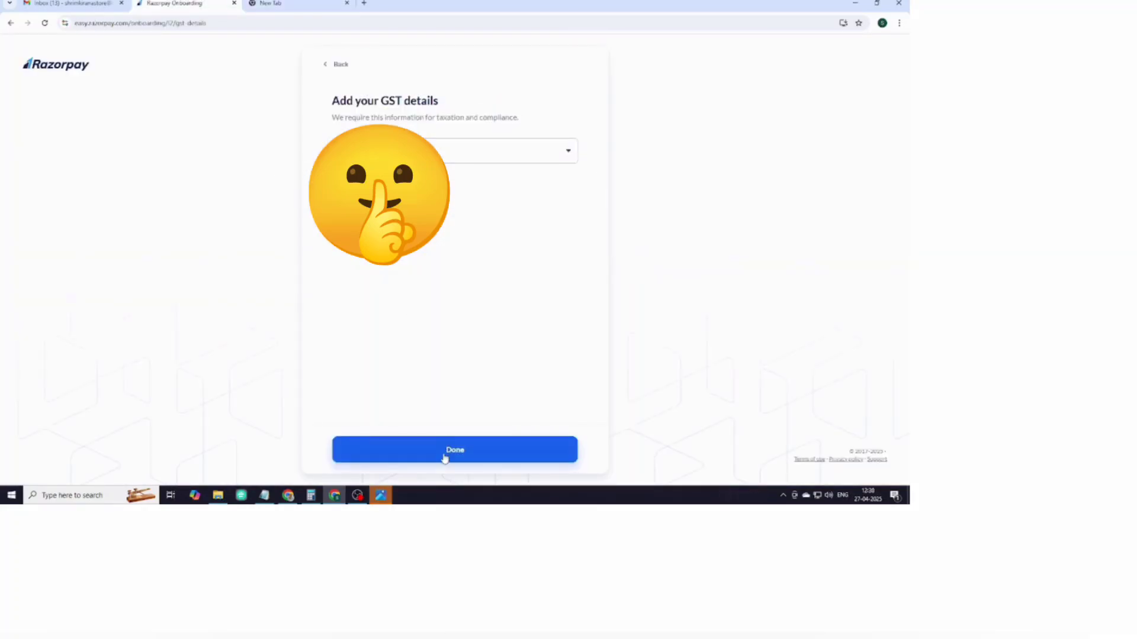
pyautogui.click(453, 456)
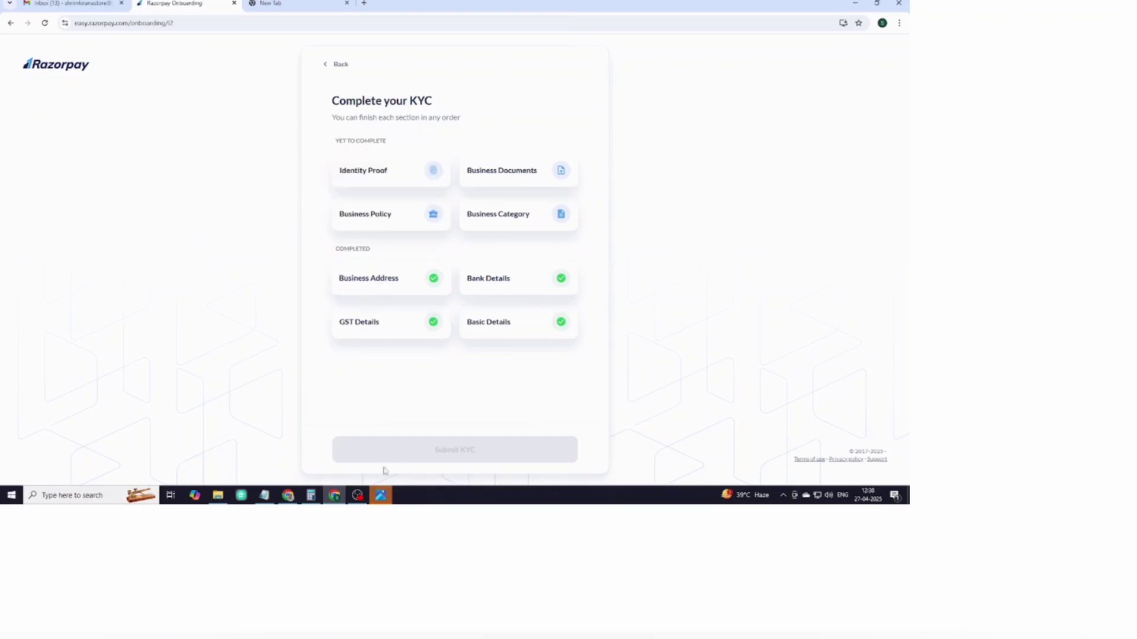
# Step: Choose manual identity proof upload with Aadhaar as the document
pyautogui.click(386, 176)
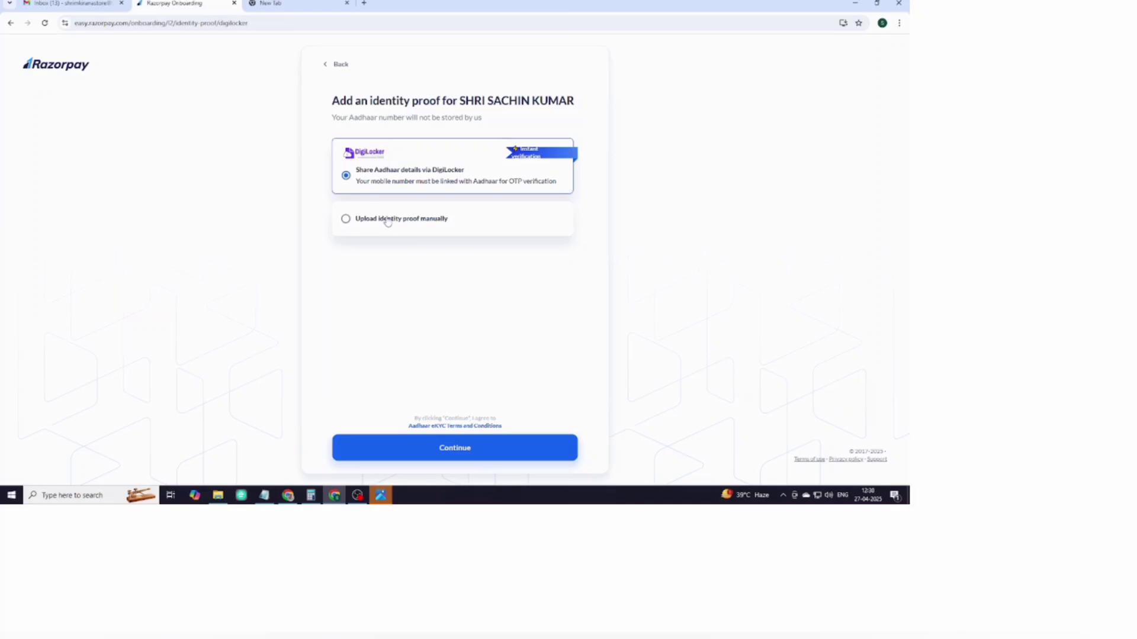
pyautogui.click(387, 220)
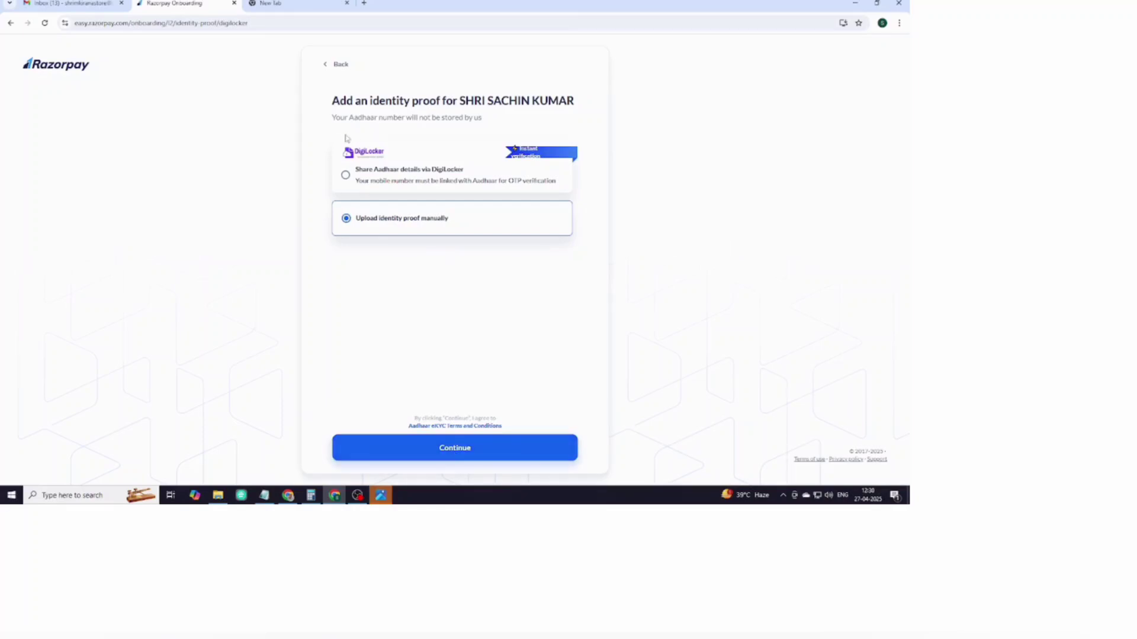
pyautogui.click(357, 495)
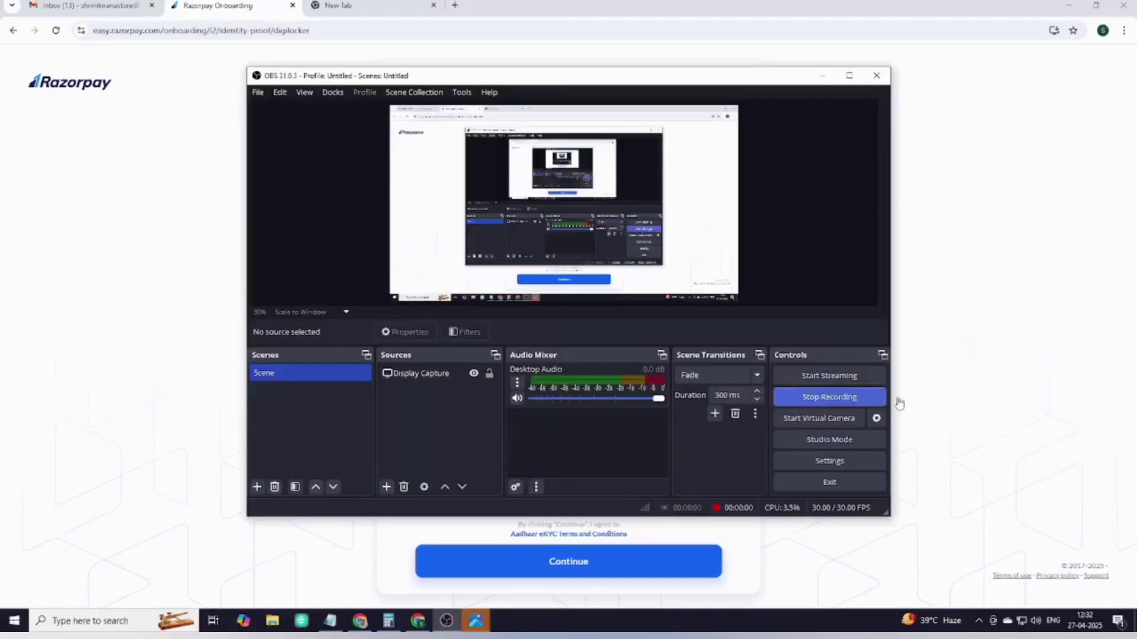
pyautogui.click(988, 392)
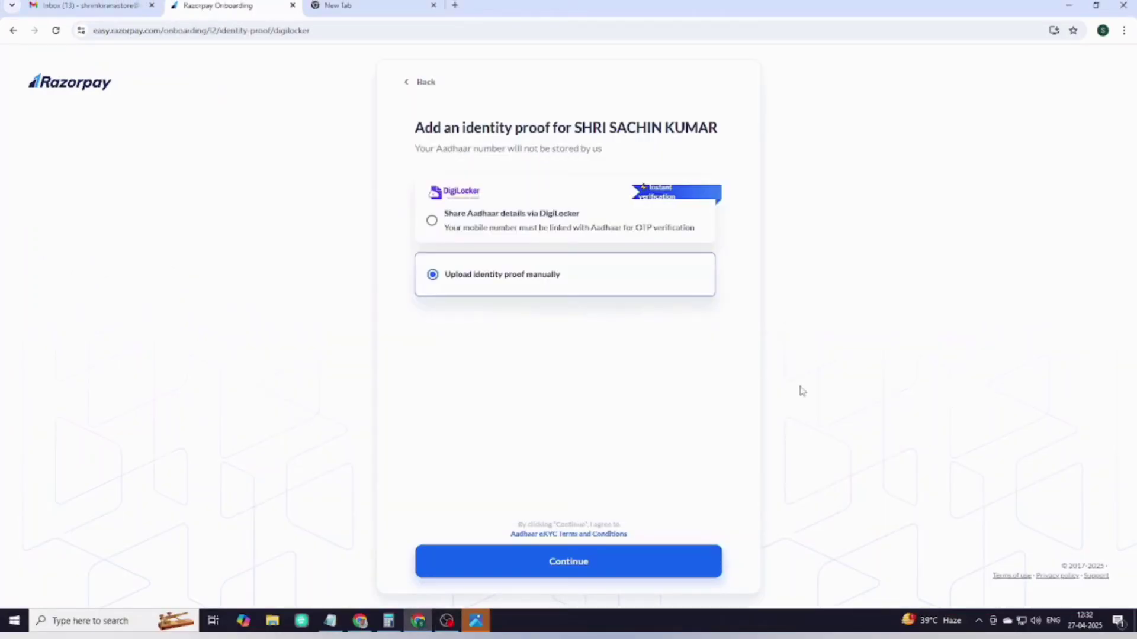
pyautogui.click(647, 565)
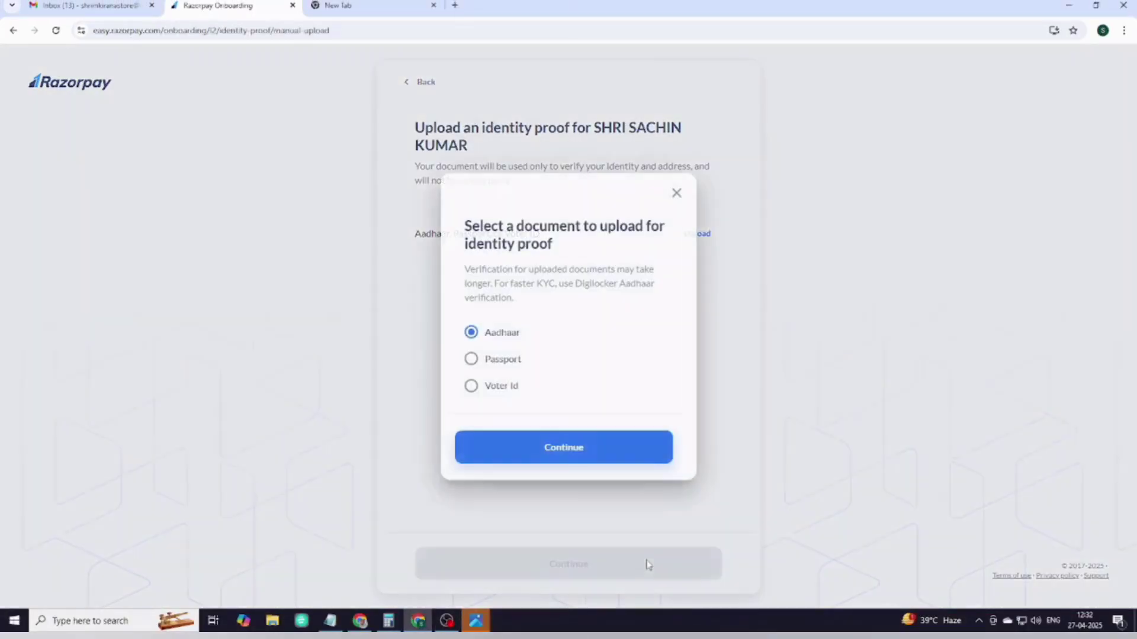
pyautogui.click(582, 452)
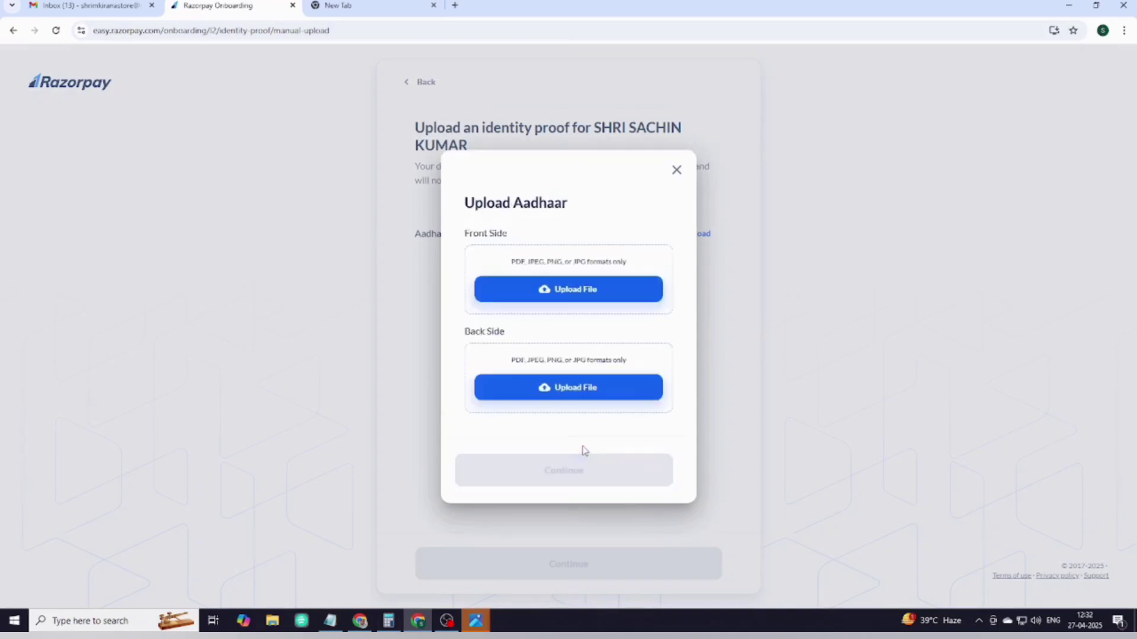
# Step: Upload AADHAR FRONT.jpeg from Downloads as the Aadhaar front side
pyautogui.click(557, 302)
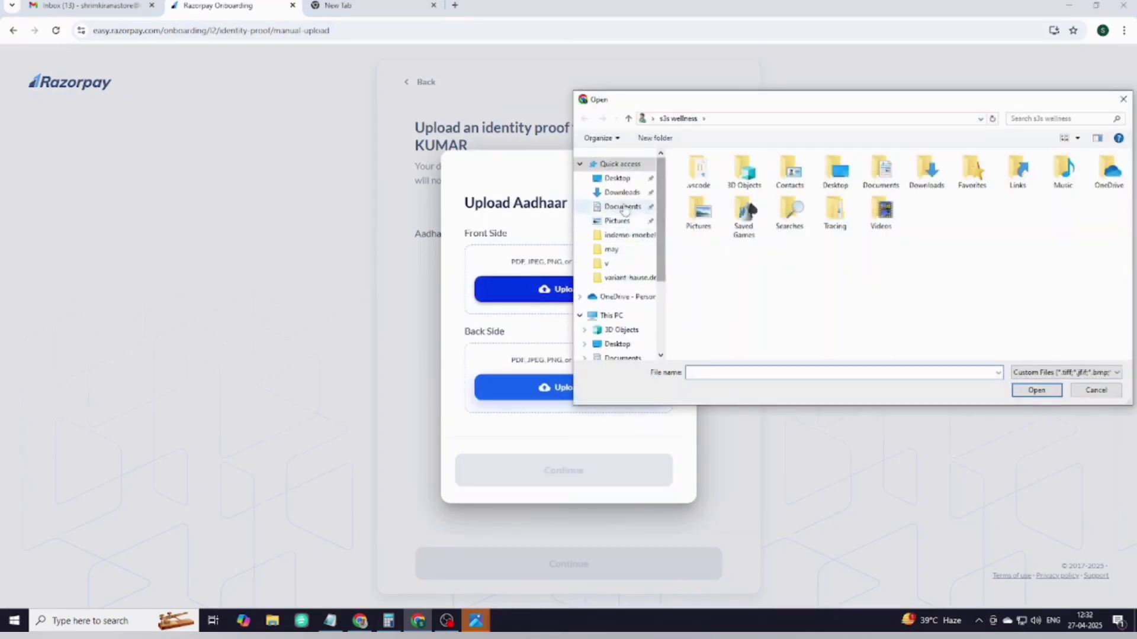
pyautogui.click(621, 193)
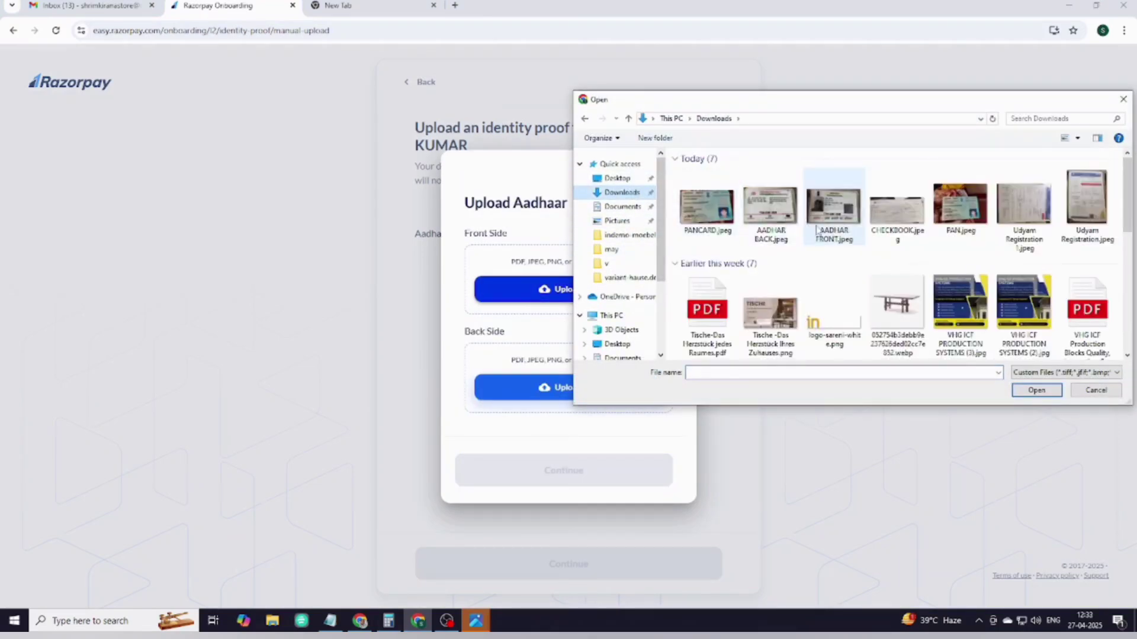
pyautogui.doubleClick(858, 238)
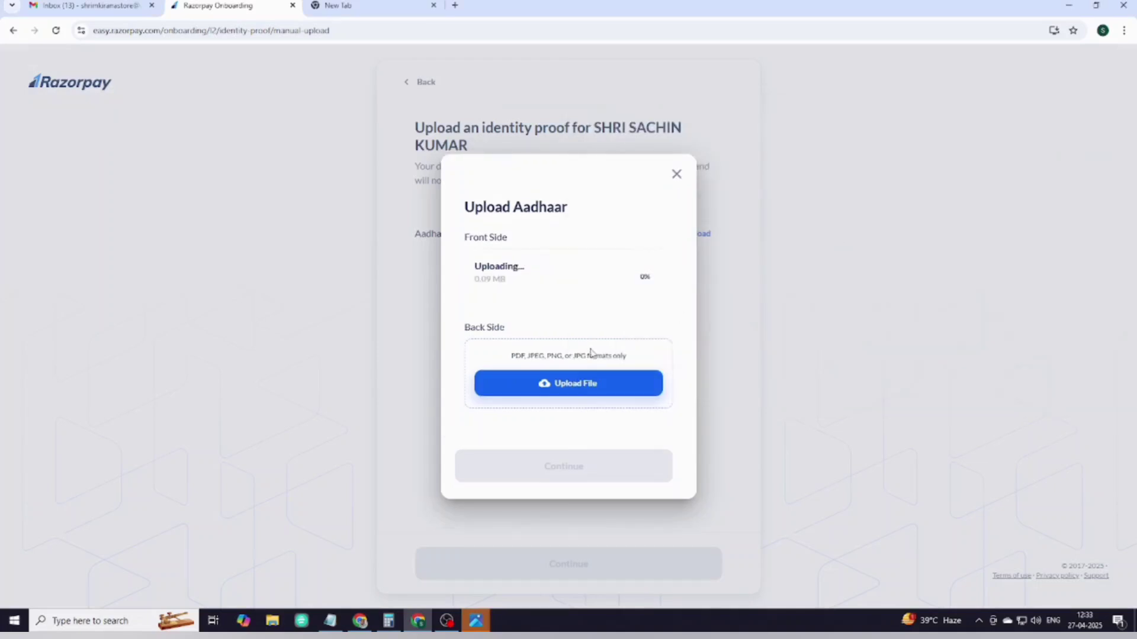
# Step: Upload AADHAR BACK.jpeg as the Aadhaar back side and continue past Identity Proof
pyautogui.click(561, 390)
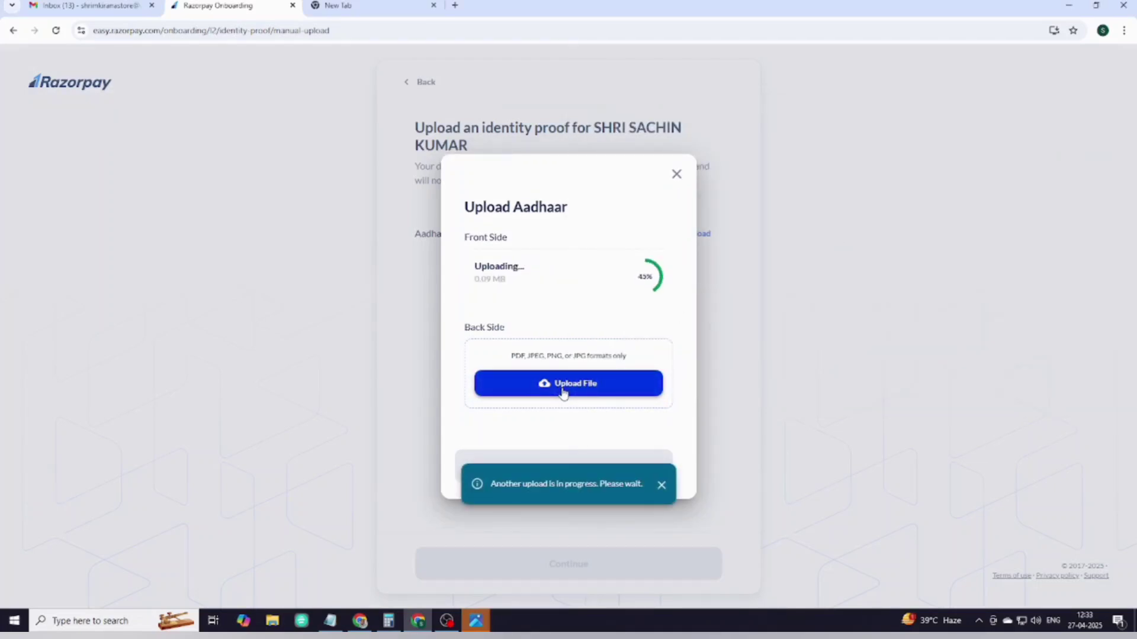
pyautogui.click(603, 387)
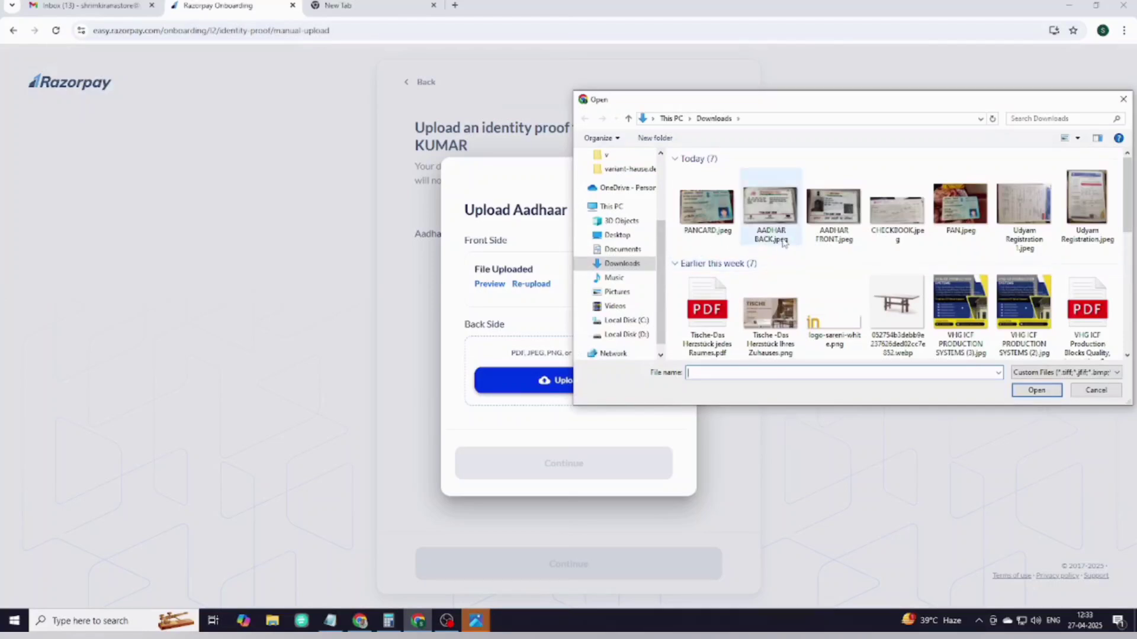
pyautogui.click(780, 239)
pyautogui.doubleClick(781, 239)
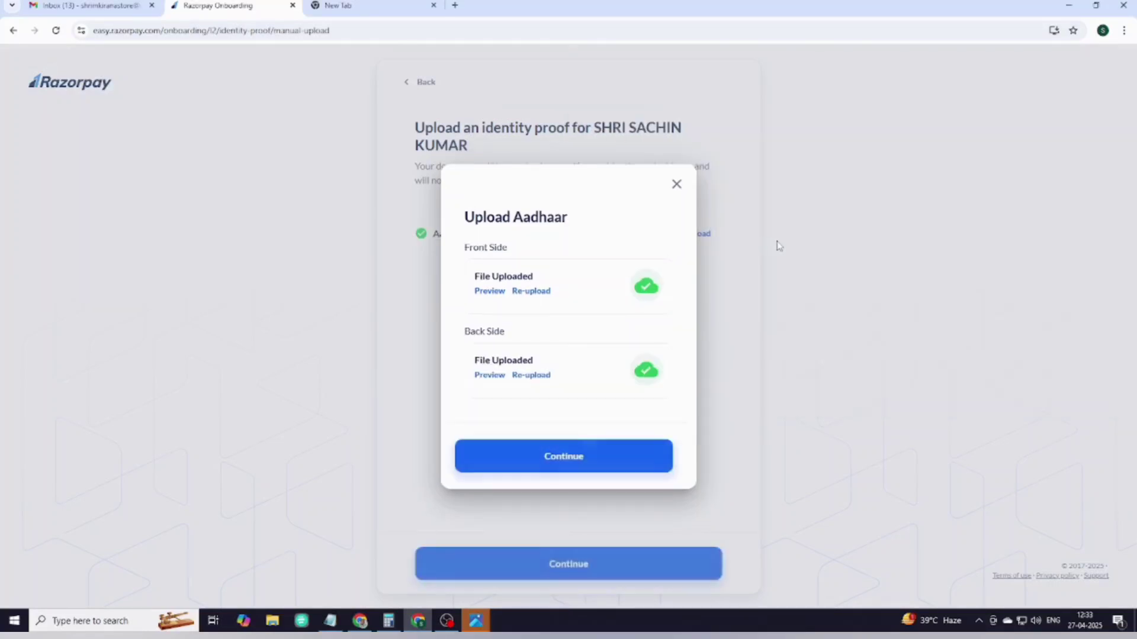
pyautogui.click(553, 461)
pyautogui.click(618, 553)
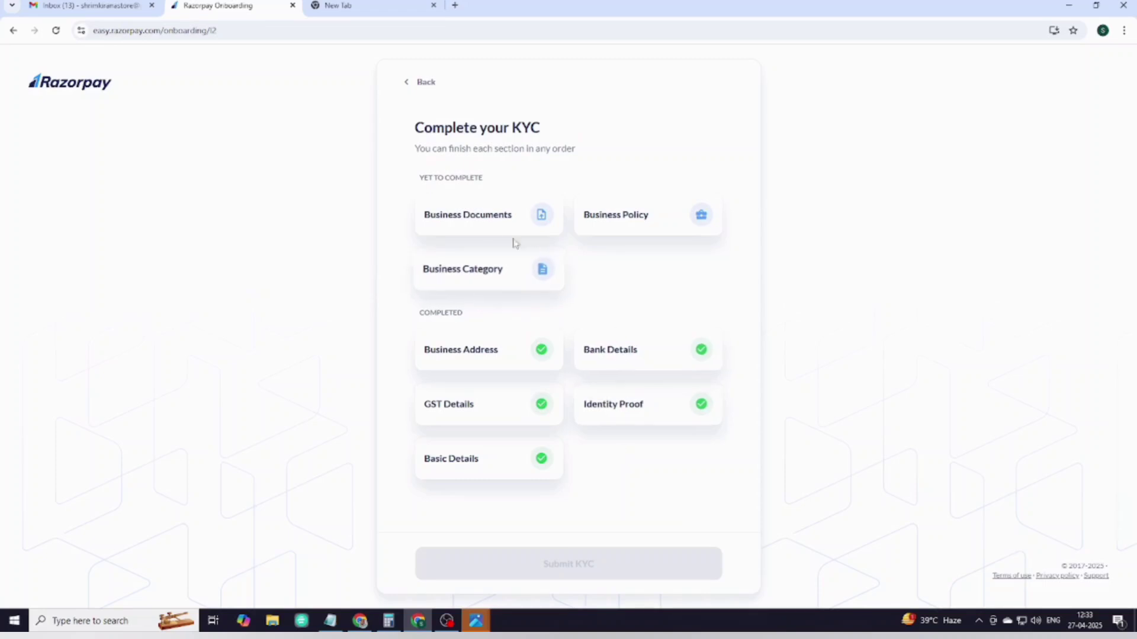
# Step: Upload PANCARD.jpeg as the Personal PAN in Business Documents
pyautogui.click(482, 223)
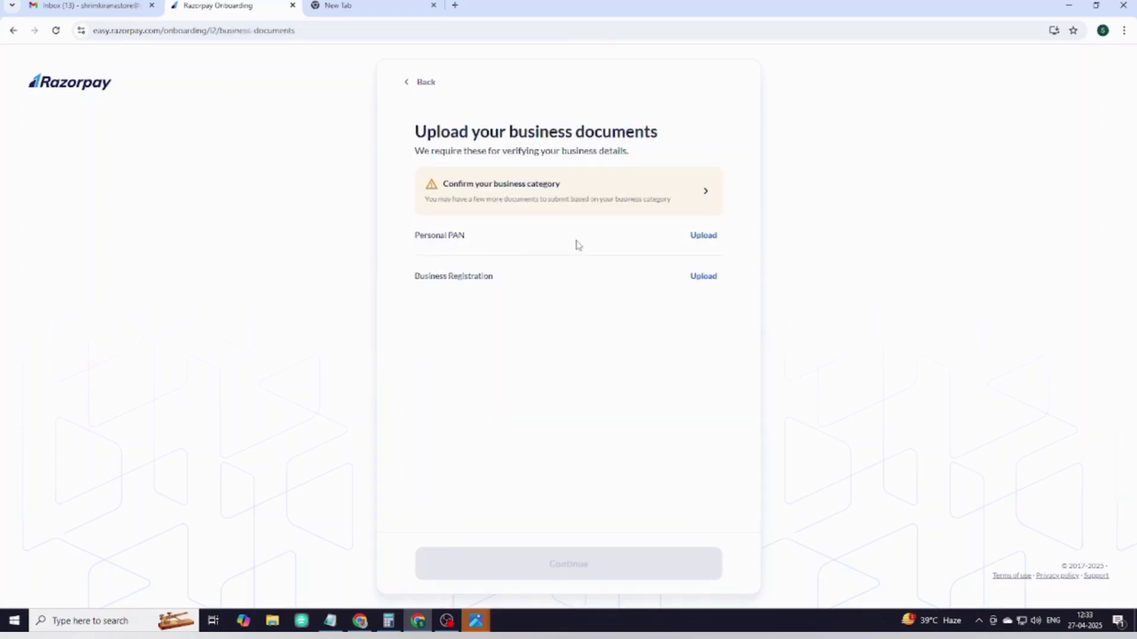
pyautogui.click(695, 237)
pyautogui.click(629, 335)
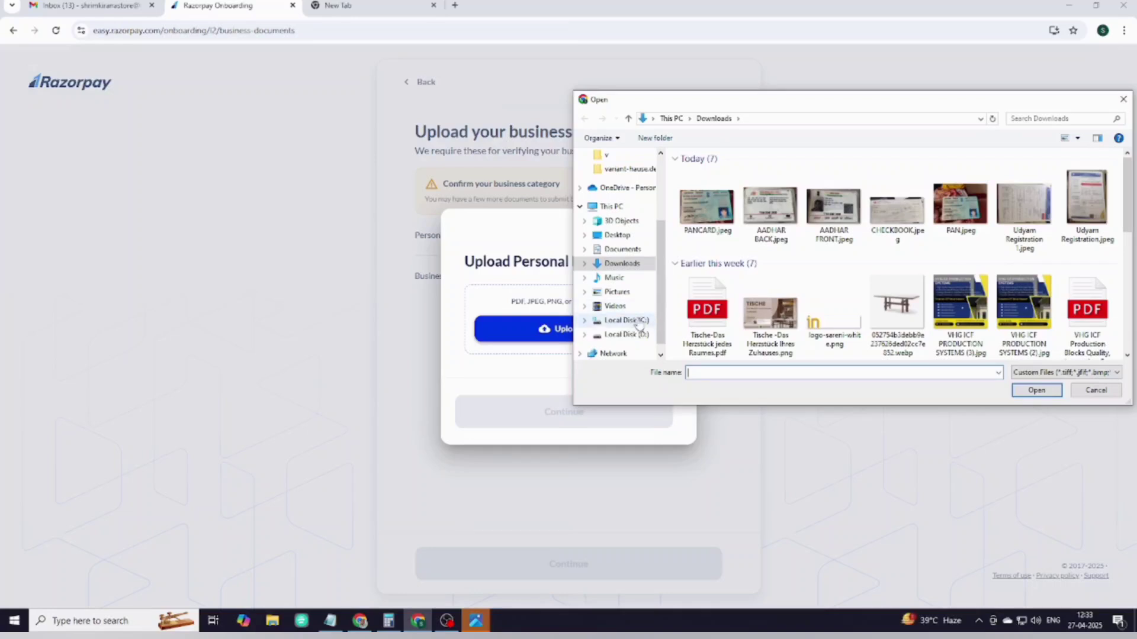
pyautogui.doubleClick(703, 231)
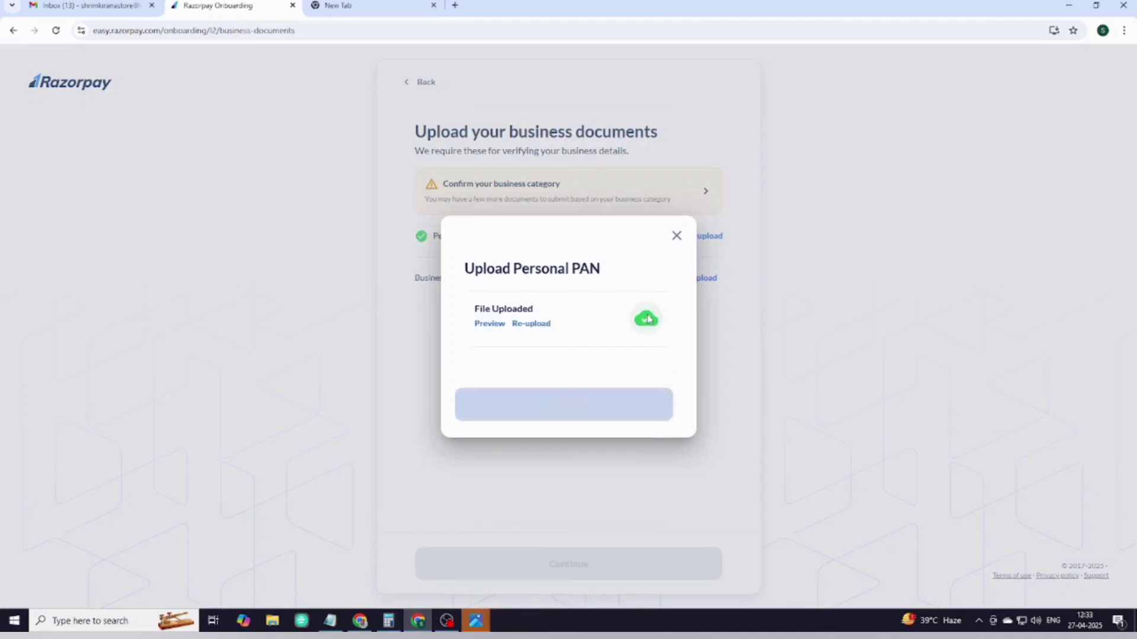
pyautogui.click(633, 418)
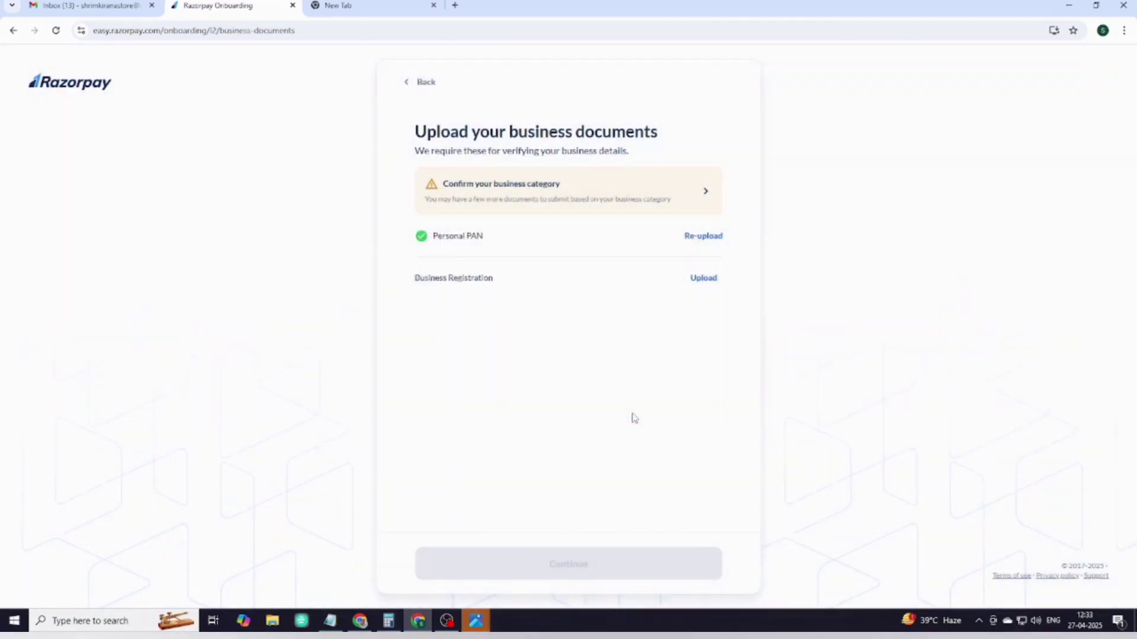
# Step: Add a Udyam Certificate as Business Registration, uploading Udyam Registration.jpeg
pyautogui.click(702, 280)
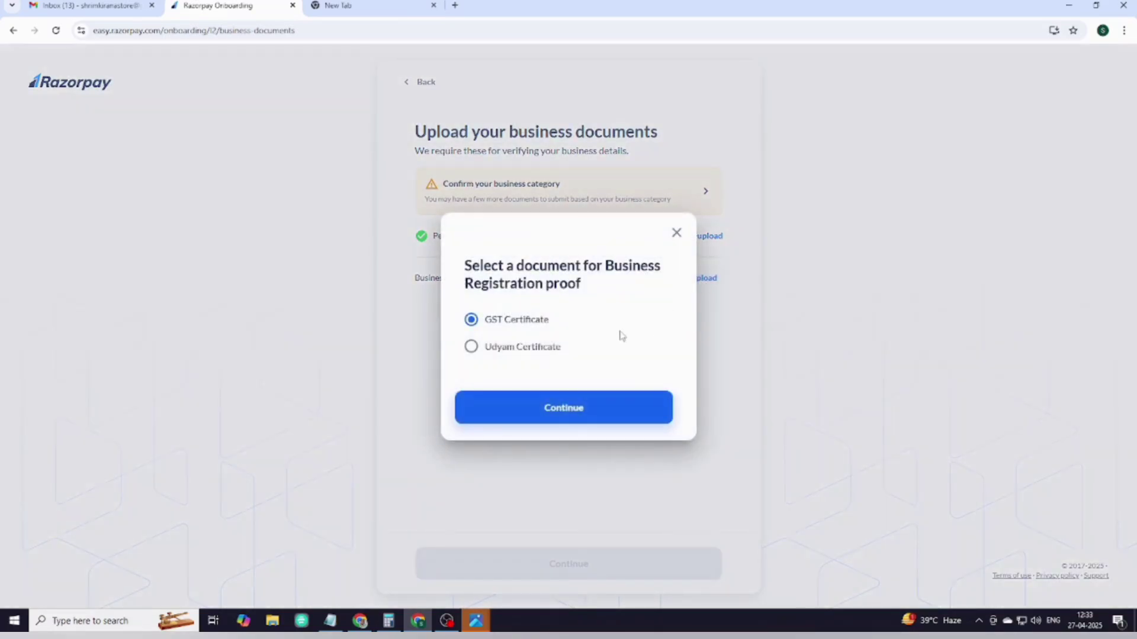
pyautogui.click(556, 350)
pyautogui.click(557, 408)
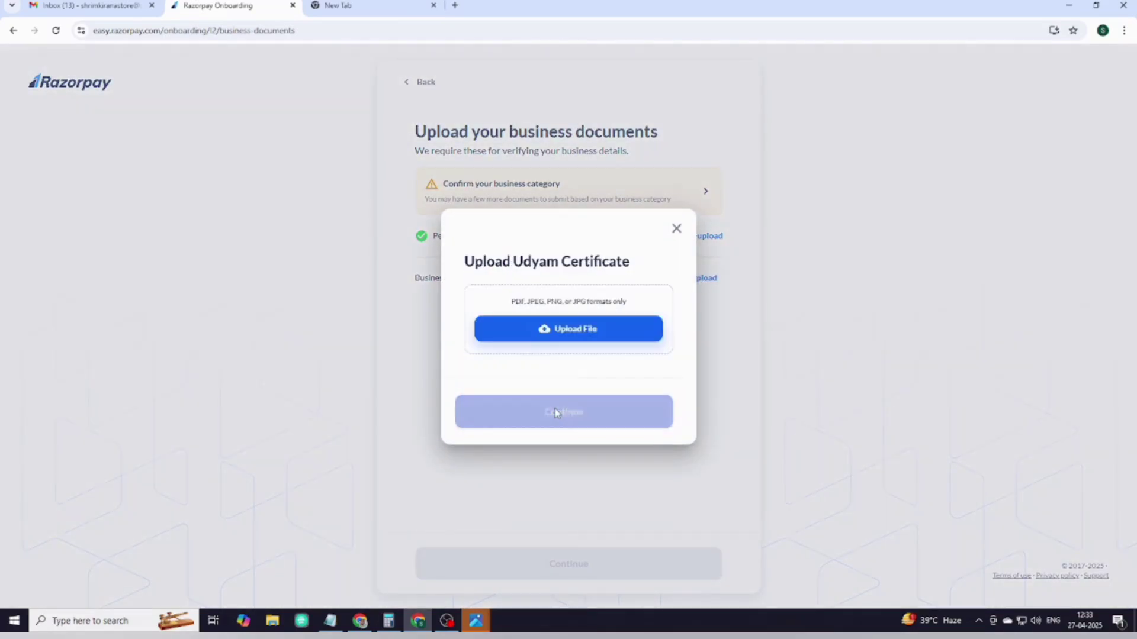
pyautogui.click(579, 325)
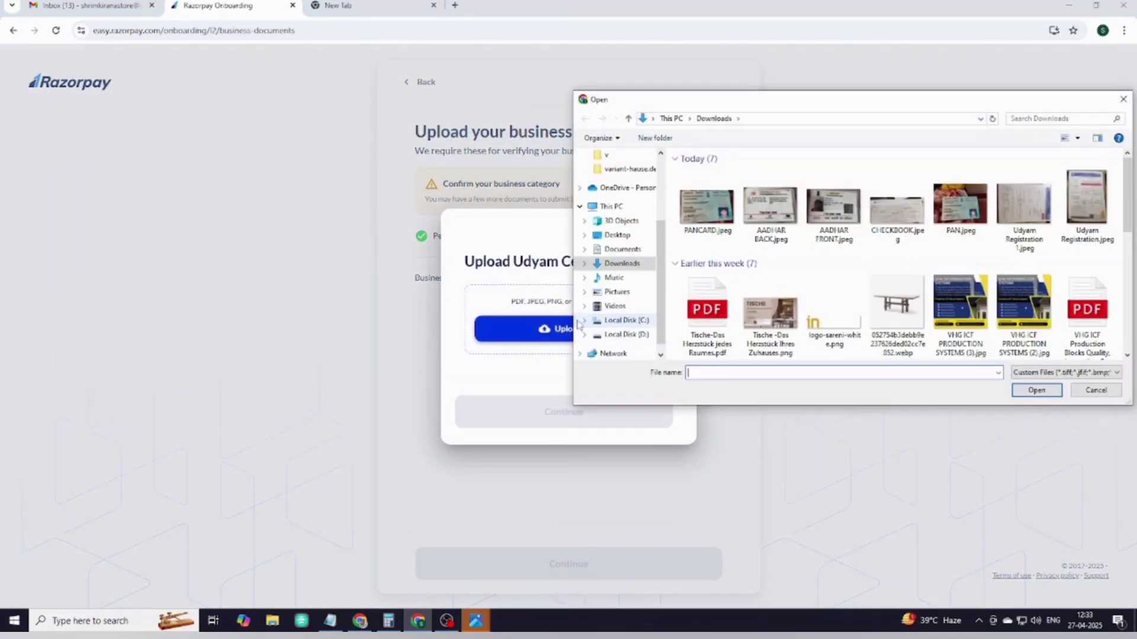
pyautogui.doubleClick(1092, 224)
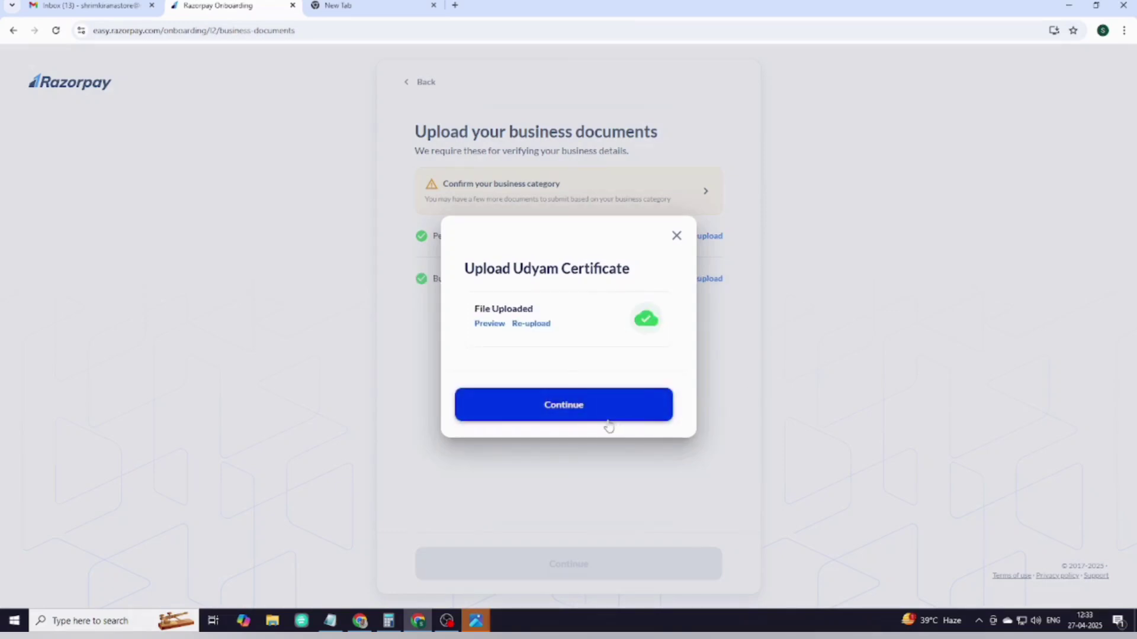
pyautogui.click(608, 419)
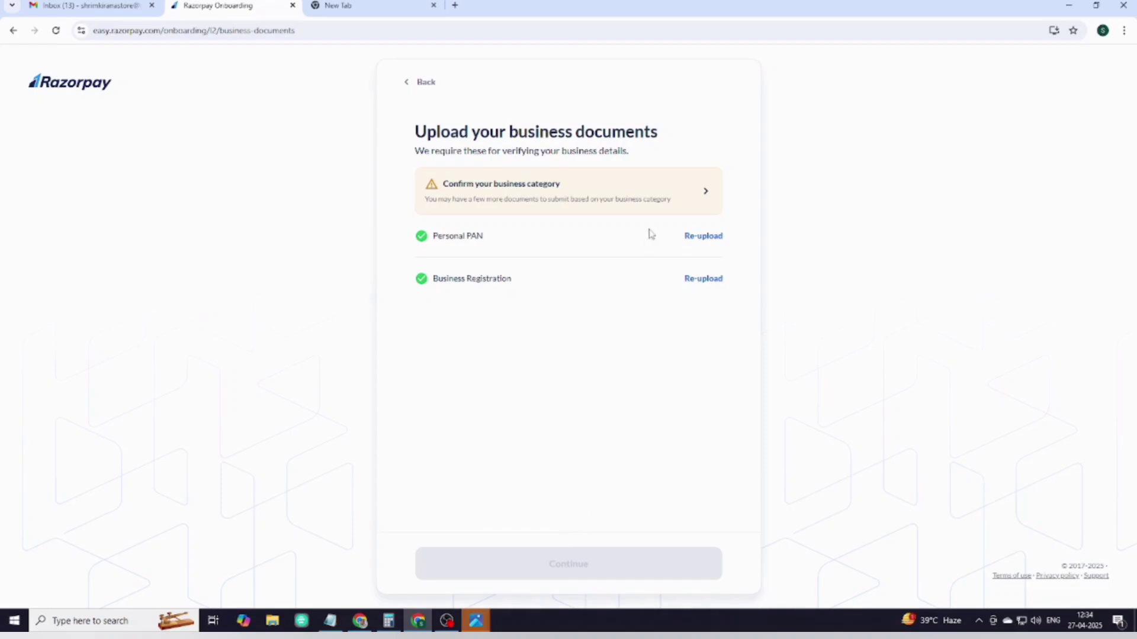
# Step: Accept the suggested business category and answer no to selling healing crystals
pyautogui.click(707, 195)
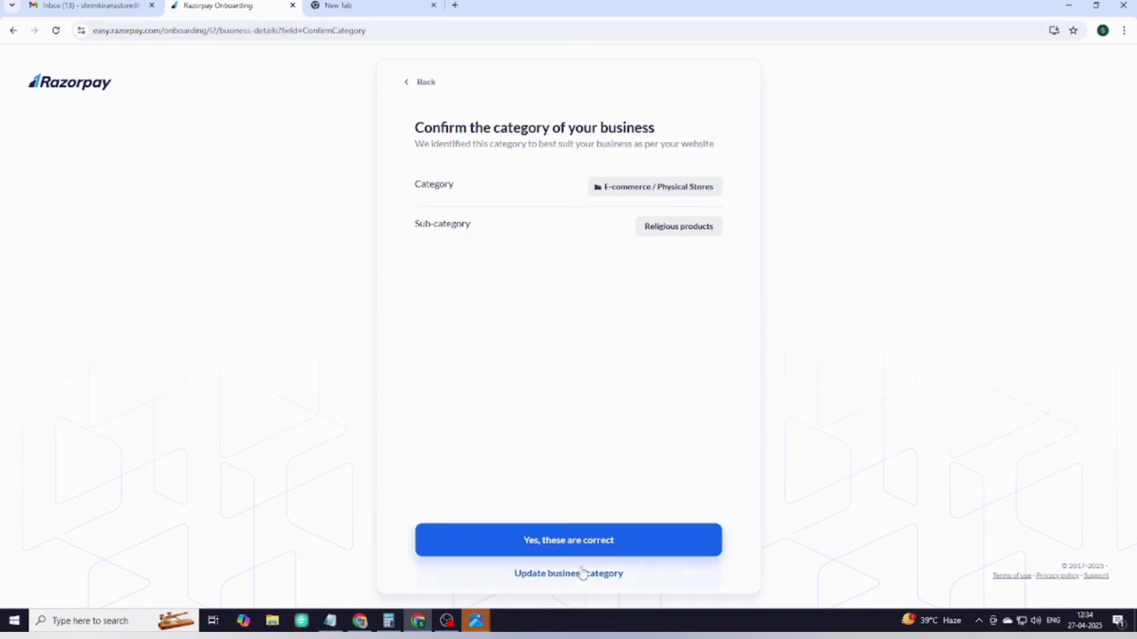
pyautogui.click(598, 551)
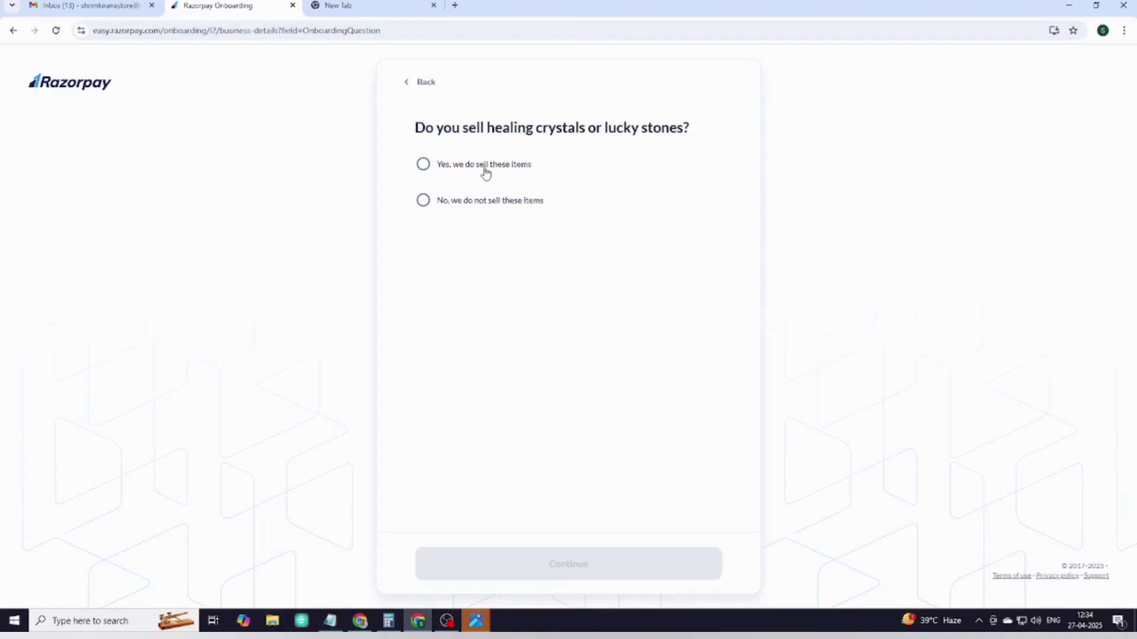
pyautogui.click(483, 204)
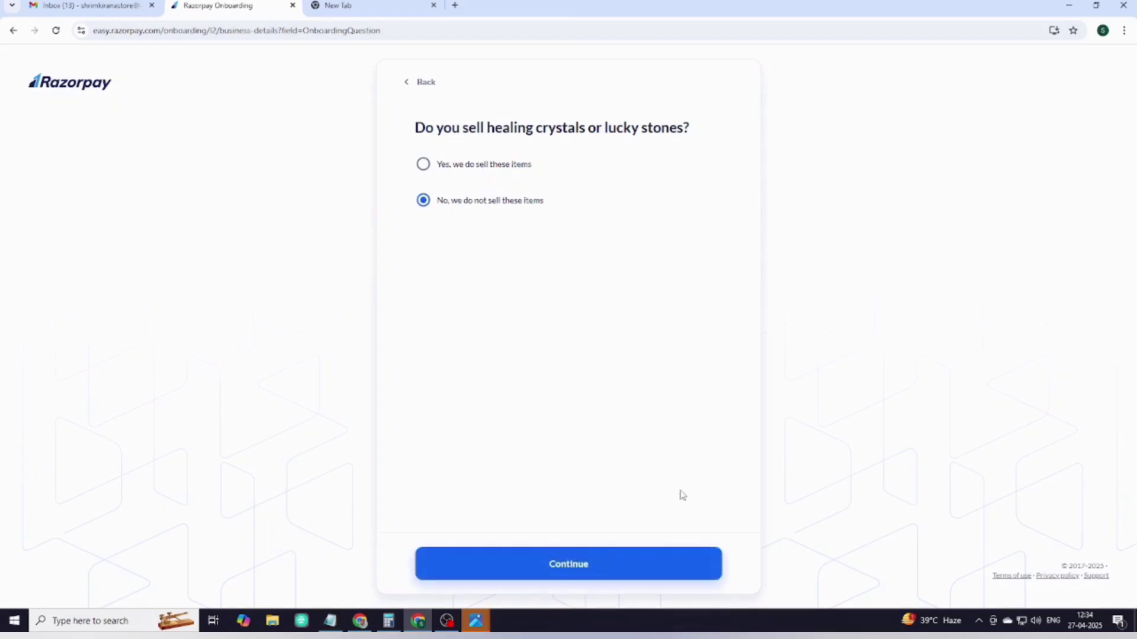
pyautogui.click(610, 569)
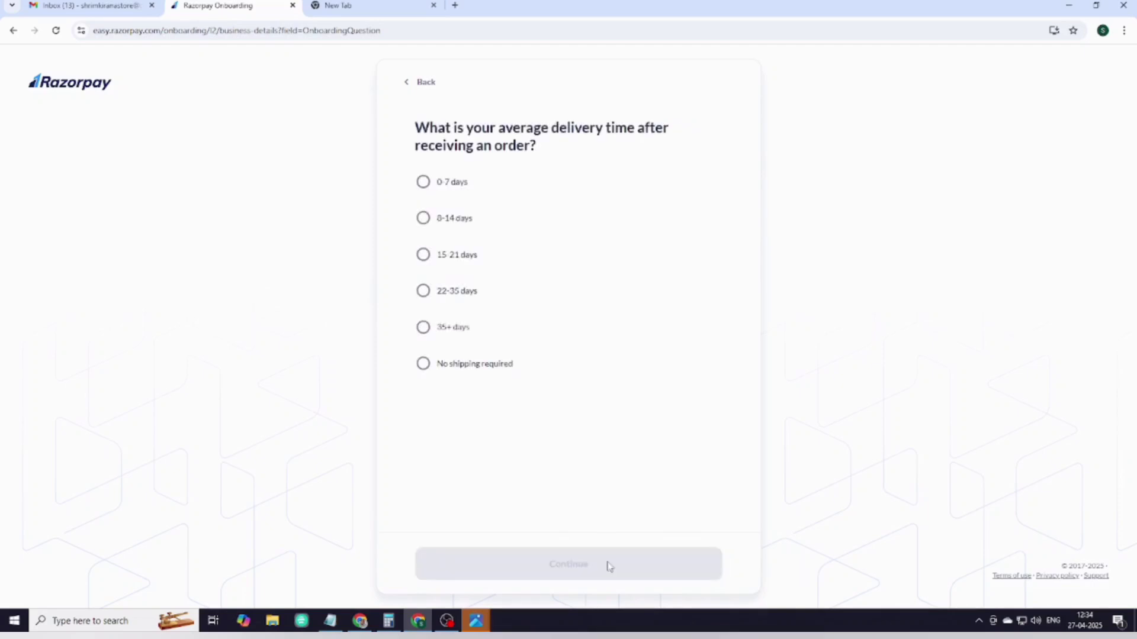
# Step: Set the delivery time to 8-14 days and finish the Business Category section
pyautogui.click(446, 183)
pyautogui.click(438, 229)
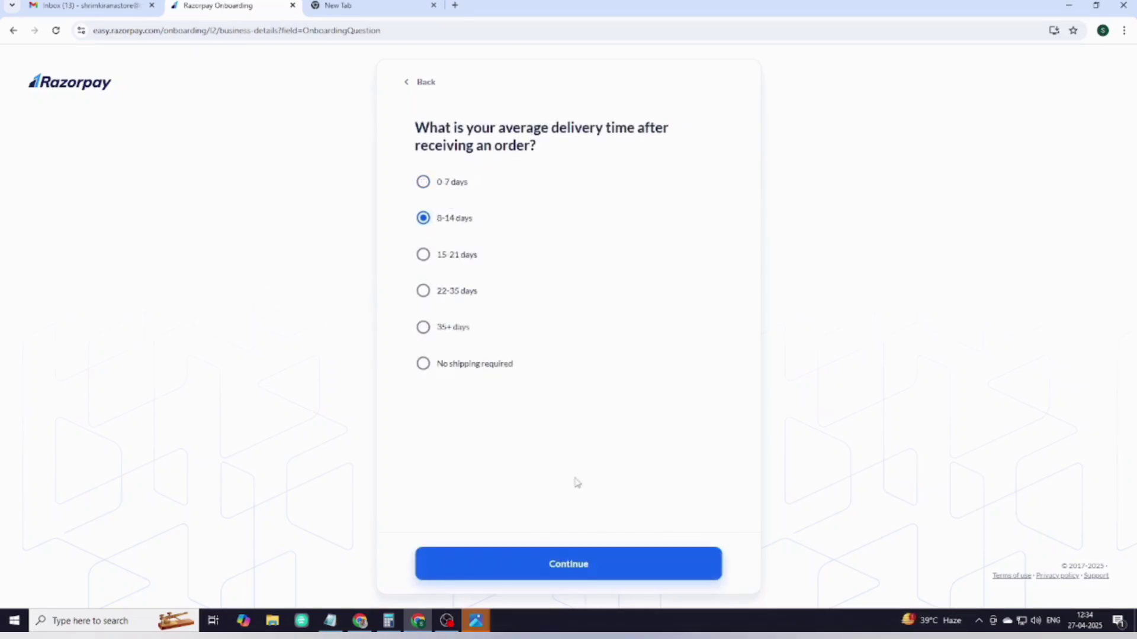
pyautogui.click(574, 565)
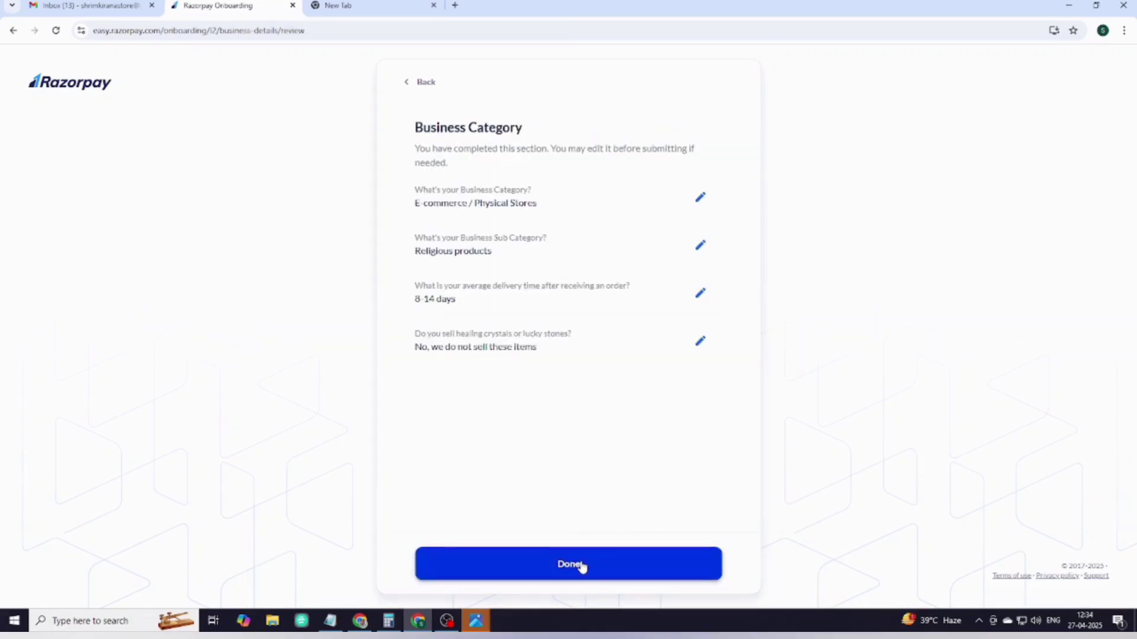
pyautogui.click(584, 565)
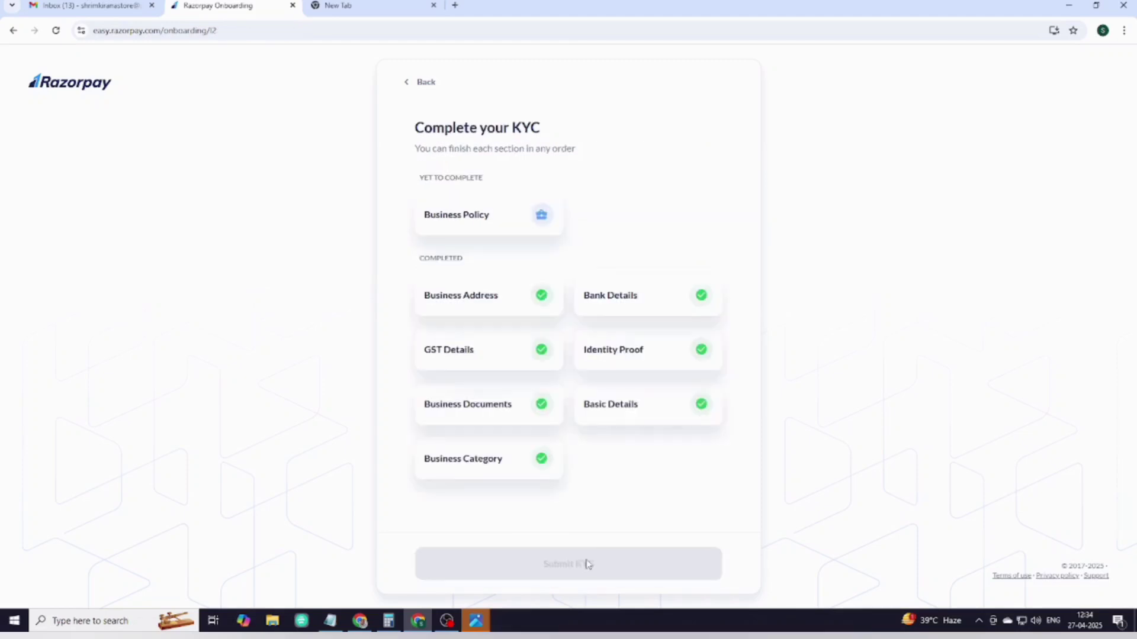
# Step: Copy the store's Contact Us page URL into the Business Policy Contact Us field
pyautogui.click(496, 215)
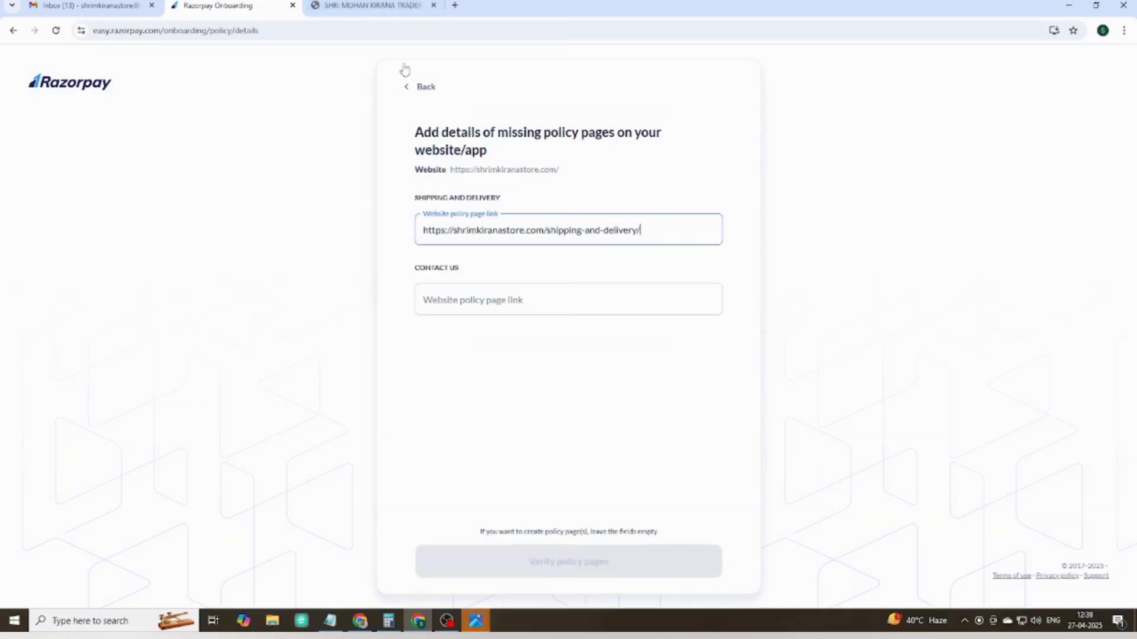
pyautogui.click(373, 5)
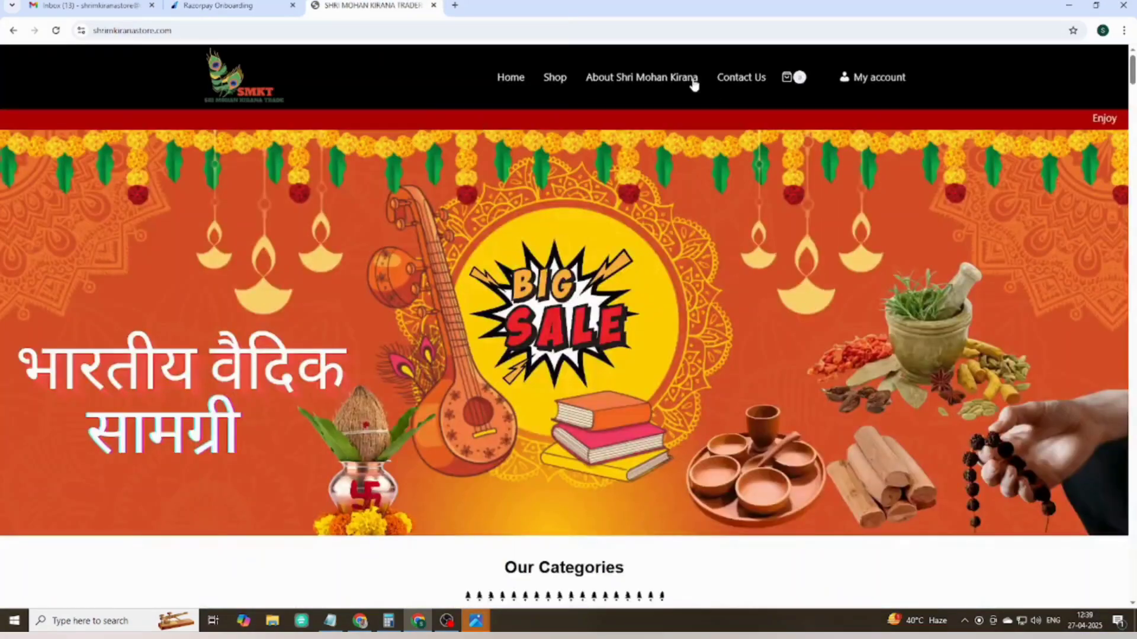
pyautogui.click(727, 77)
pyautogui.click(394, 29)
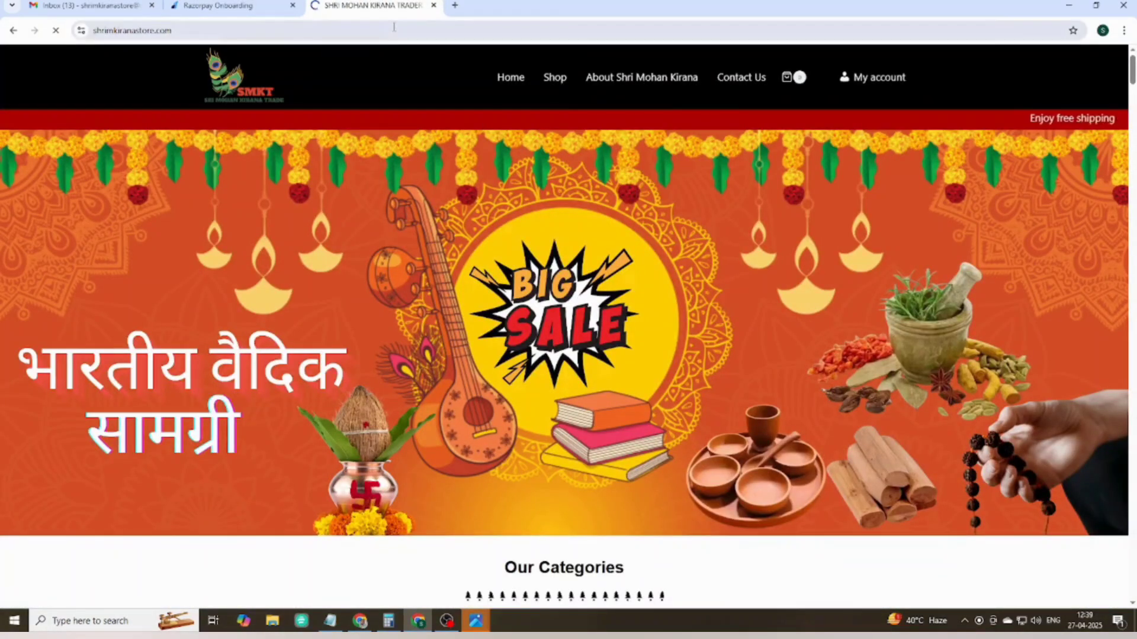
pyautogui.hotkey('ctrl', 'c')
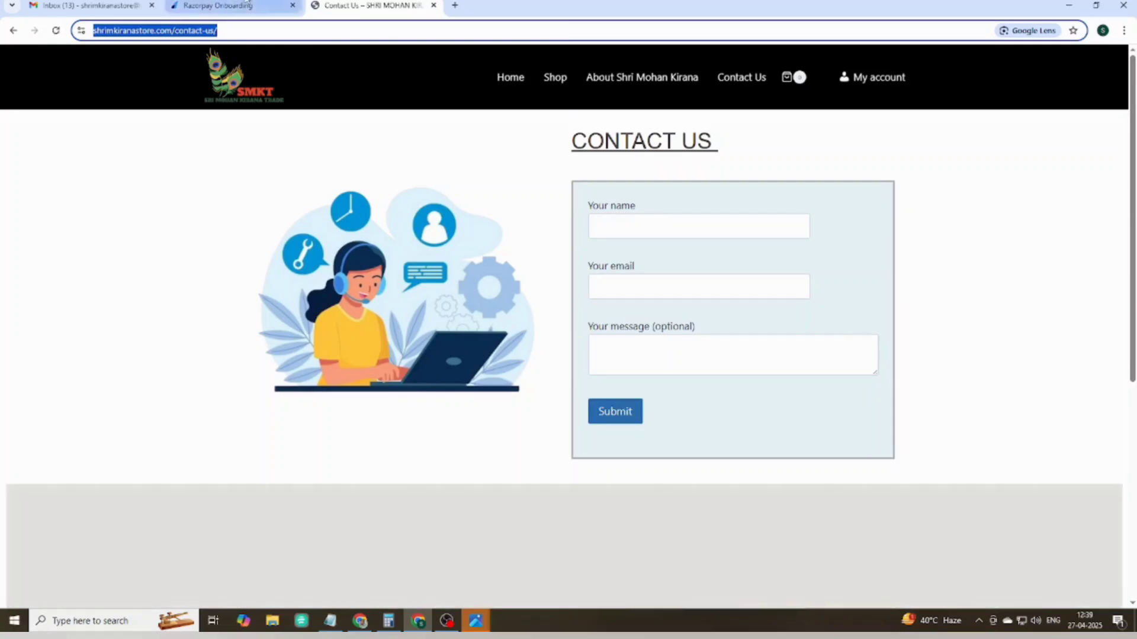
pyautogui.click(218, 5)
pyautogui.click(485, 302)
pyautogui.hotkey('ctrl', 'v')
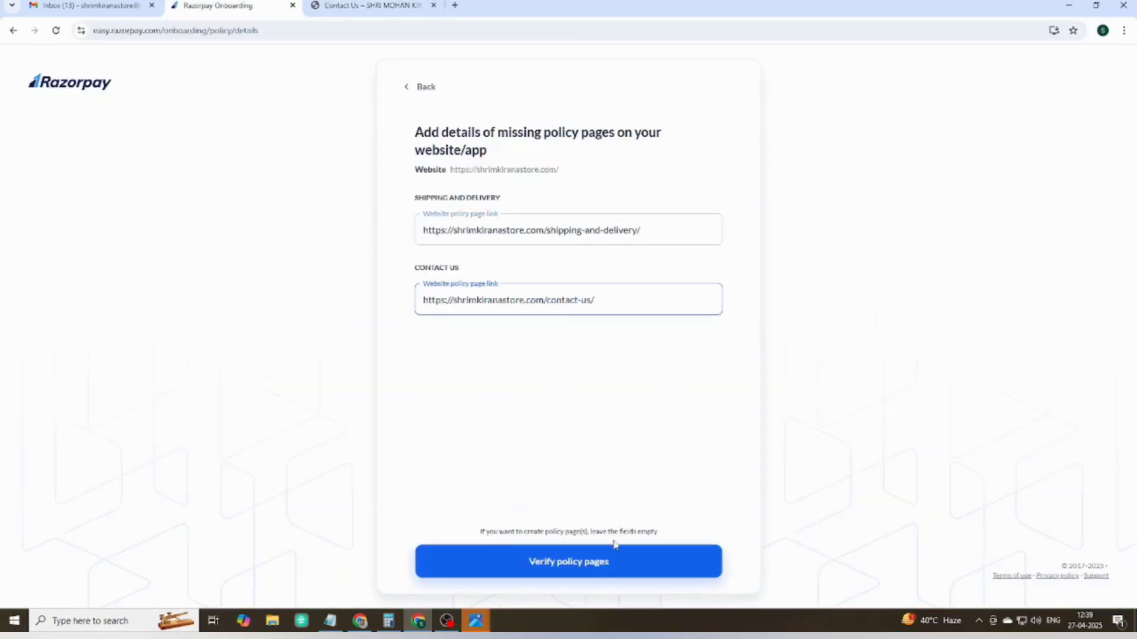
# Step: Verify the Shipping and Delivery and Contact Us policy pages and acknowledge the result
pyautogui.click(608, 560)
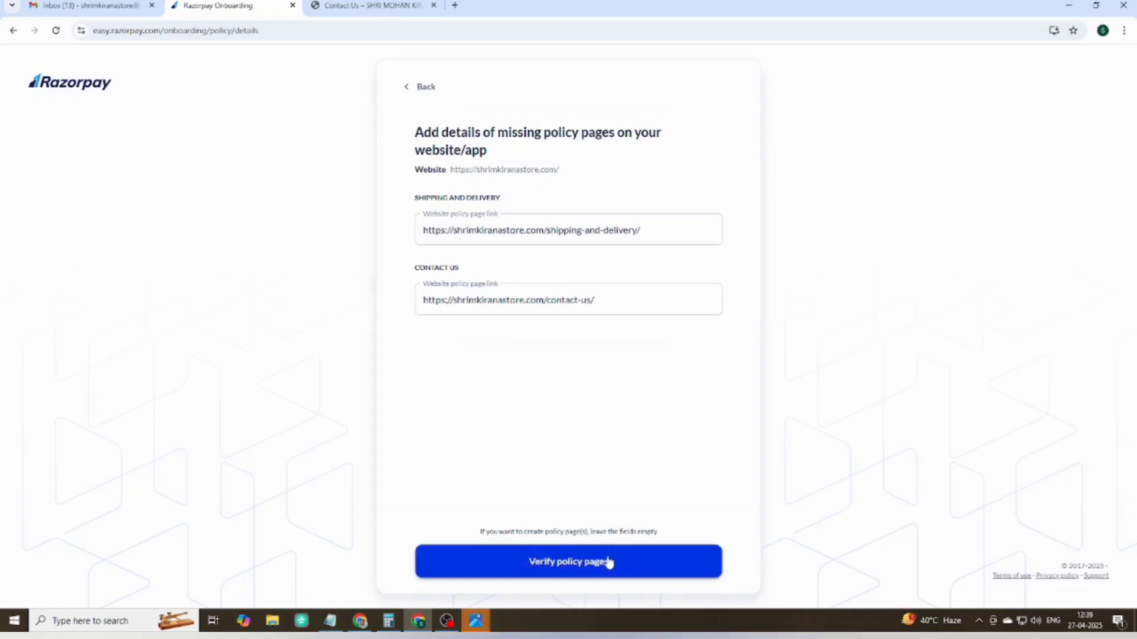
pyautogui.click(609, 561)
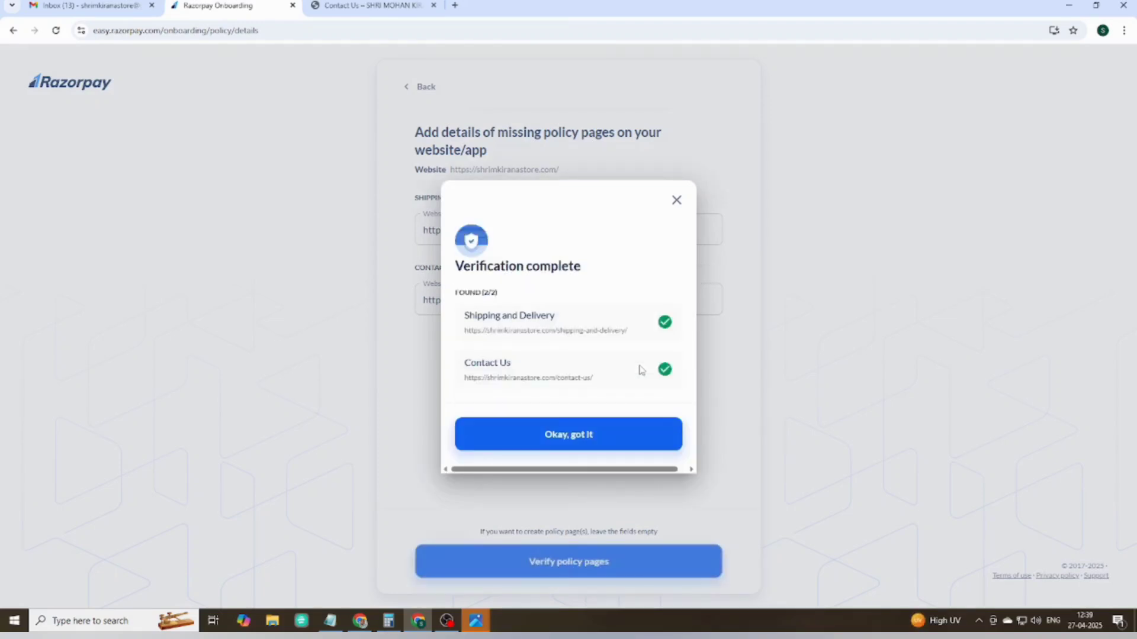
pyautogui.click(556, 435)
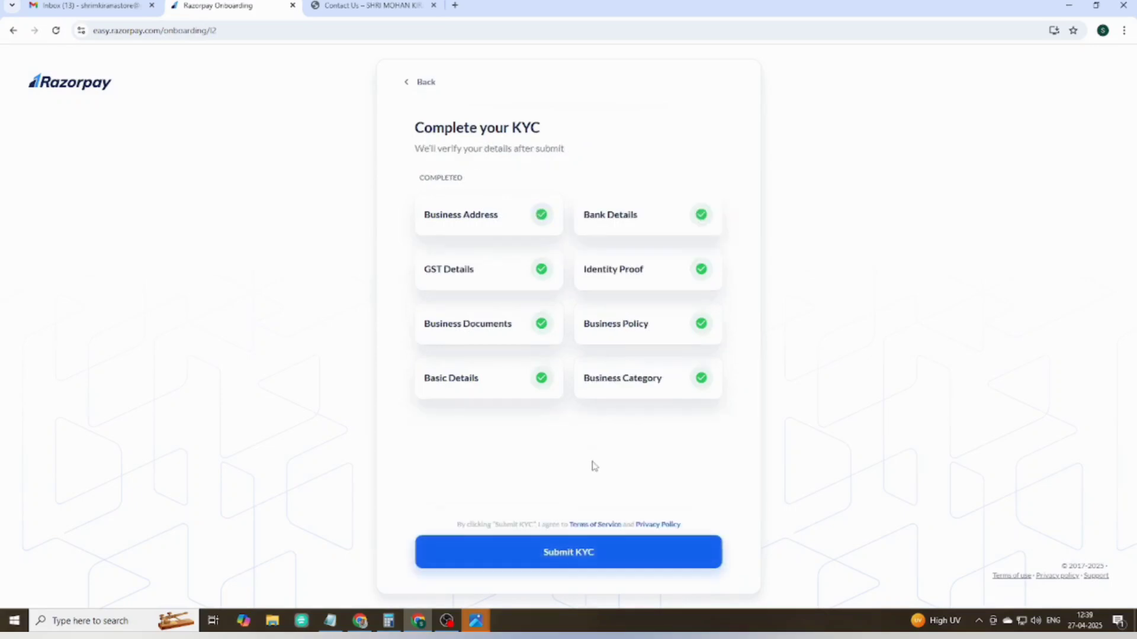
# Step: Submit the KYC, snip a screenshot of the under-review notice, then acknowledge it
pyautogui.click(575, 552)
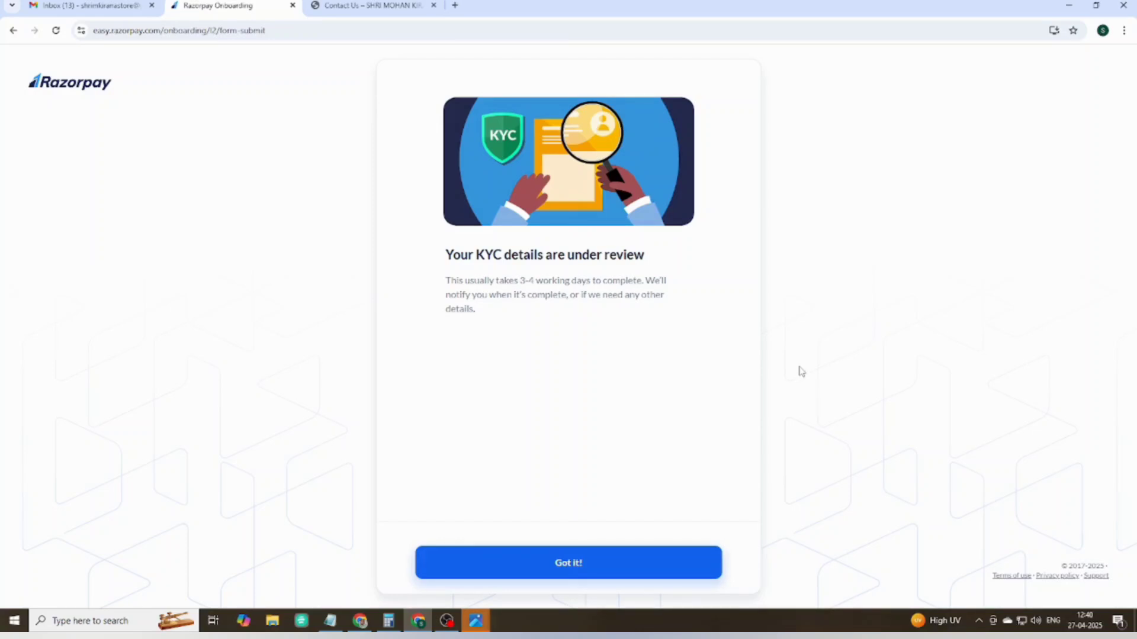
pyautogui.press('super+shift+s')
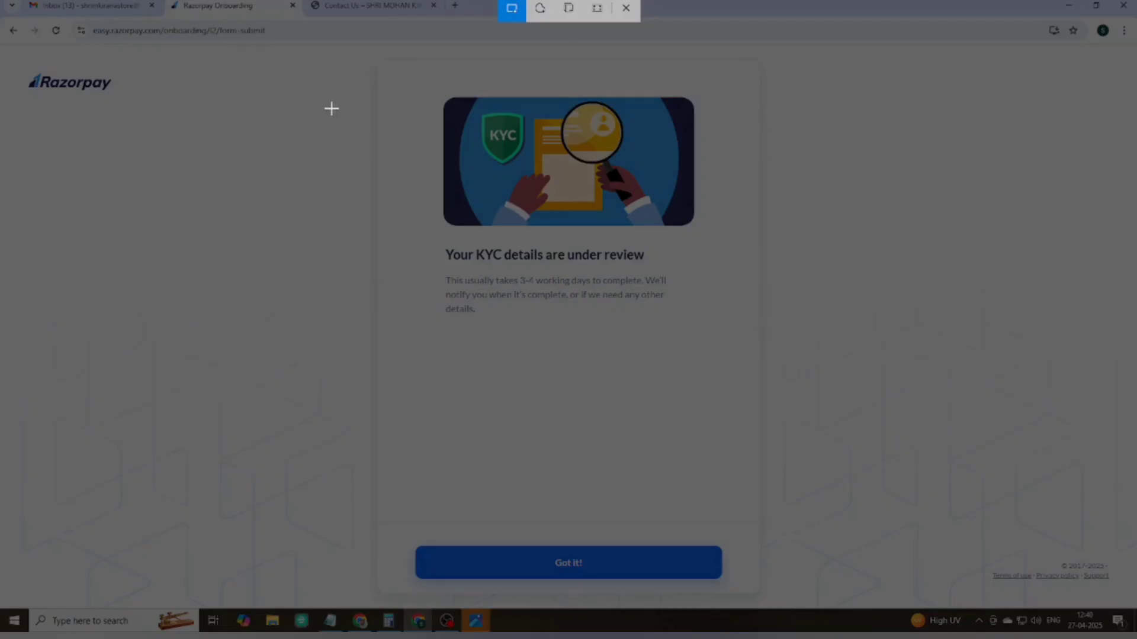
pyautogui.moveTo(267, 31); pyautogui.dragTo(1060, 591)
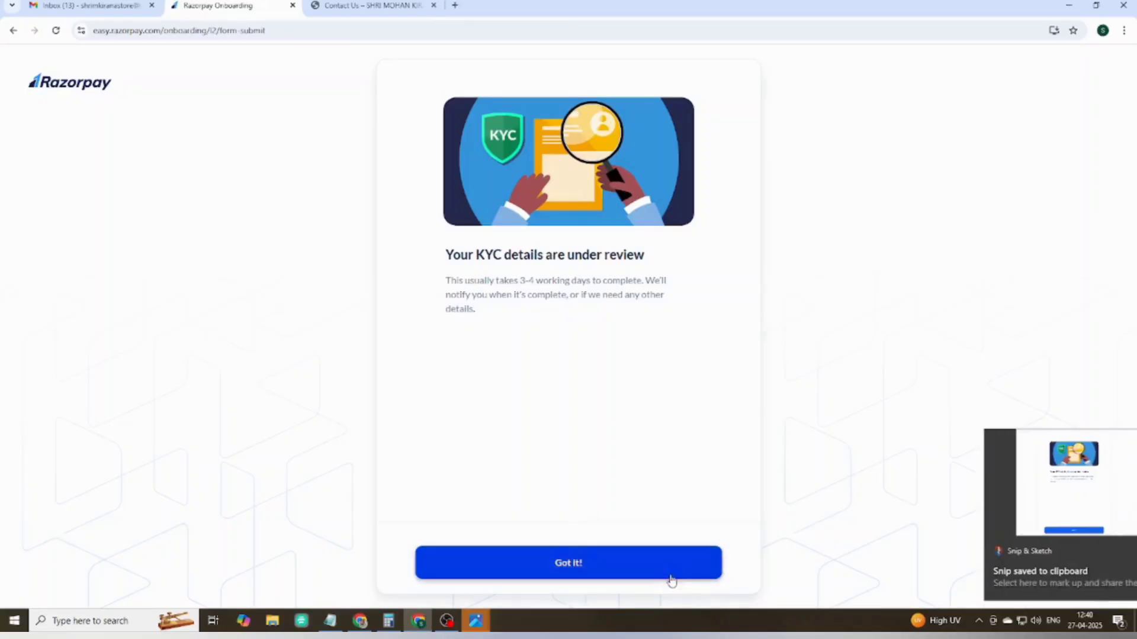
pyautogui.click(670, 575)
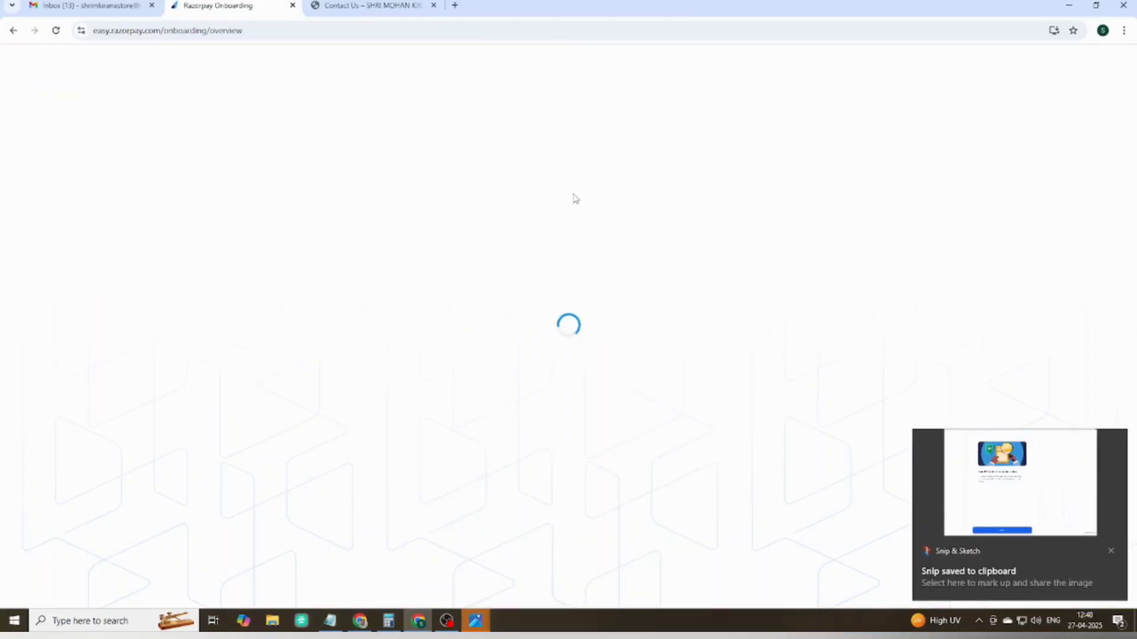